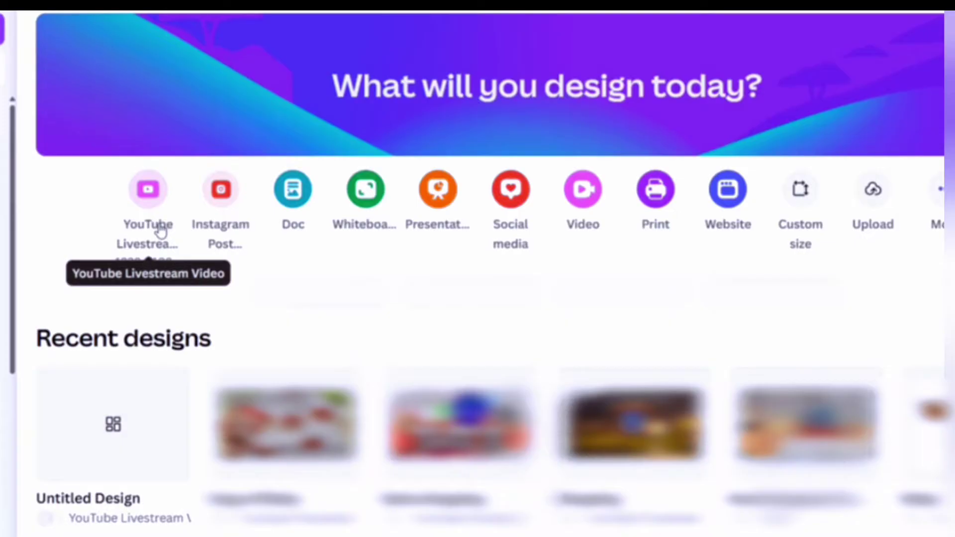
- Start a blank YouTube Livestream video design from the Canva home page
left_click(159, 230)
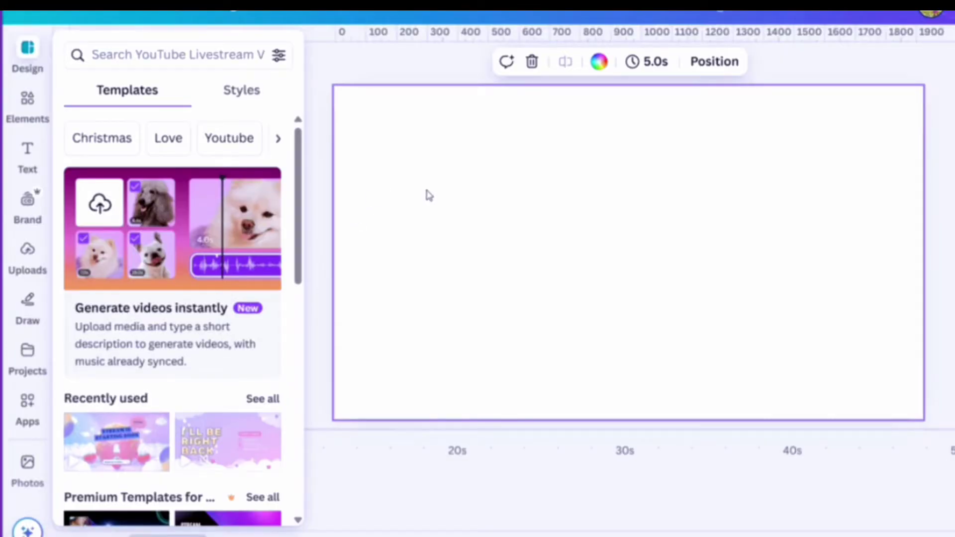
- Add a Body text box, enlarge it to about size 280 and centre-align its text
left_click(23, 152)
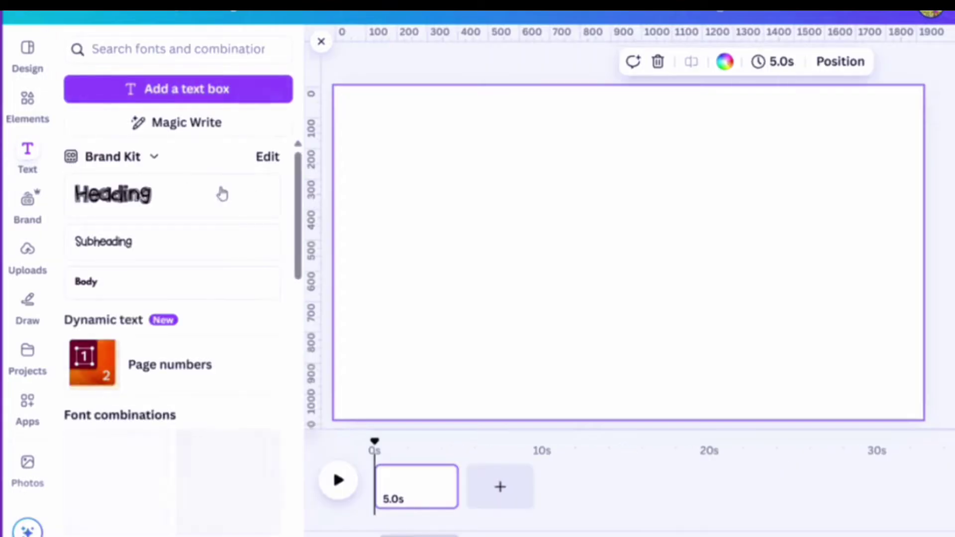
left_click(123, 287)
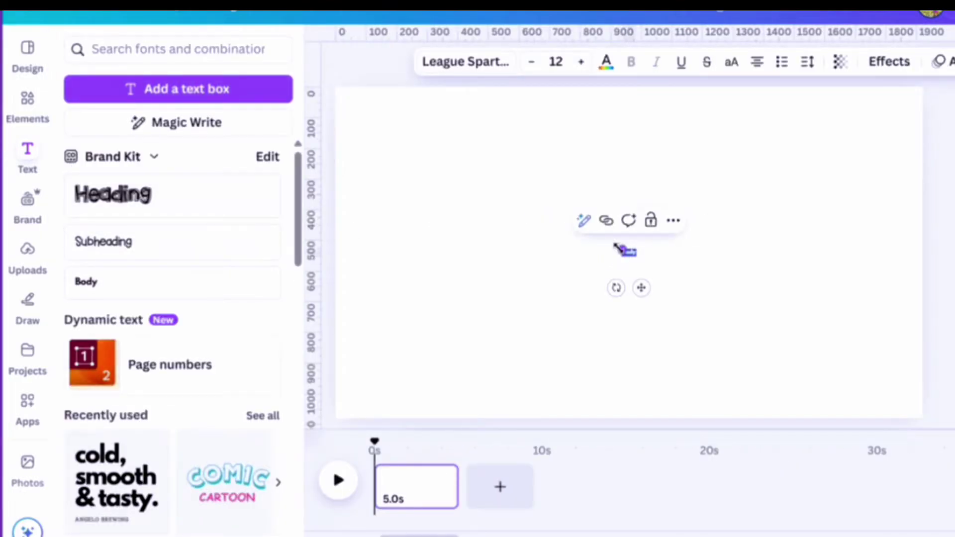
left_click_drag(617, 249, 415, 149)
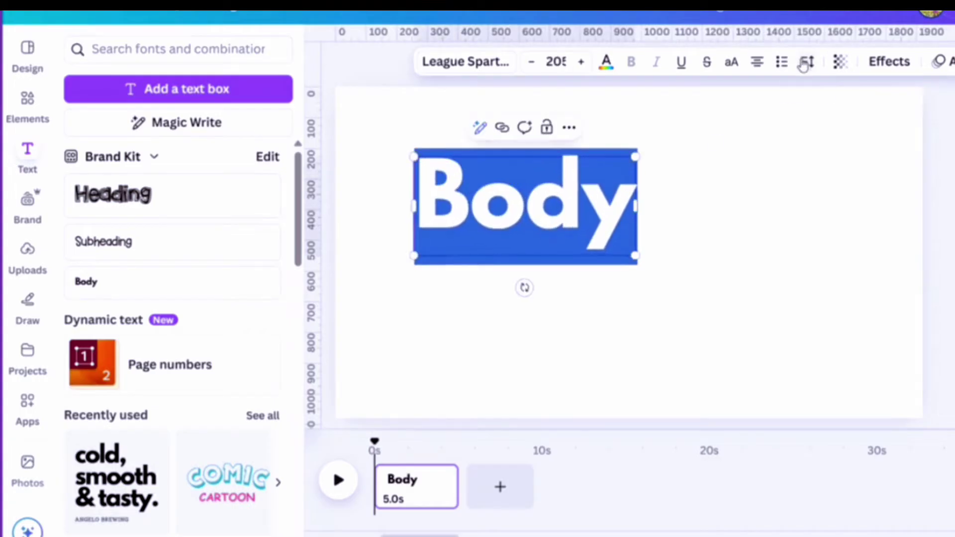
left_click(756, 63)
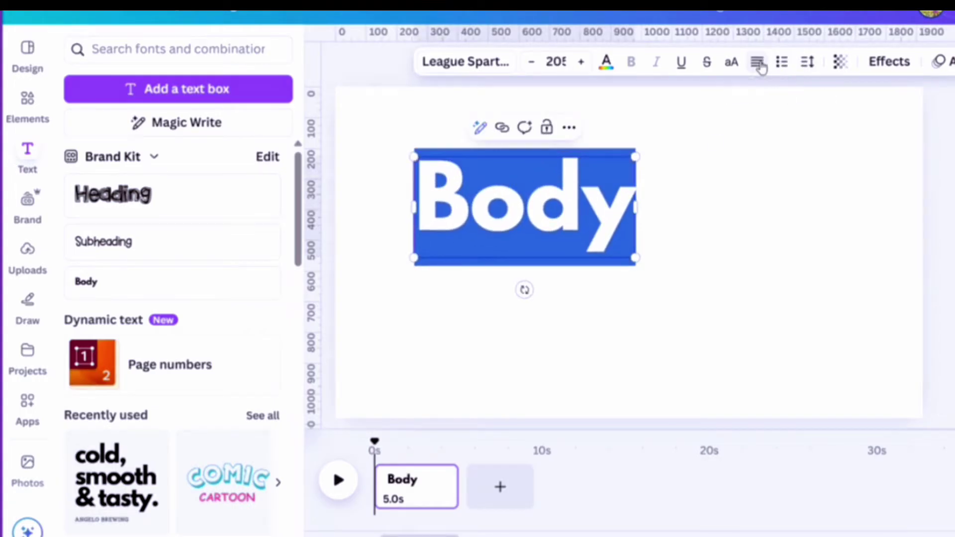
left_click(761, 70)
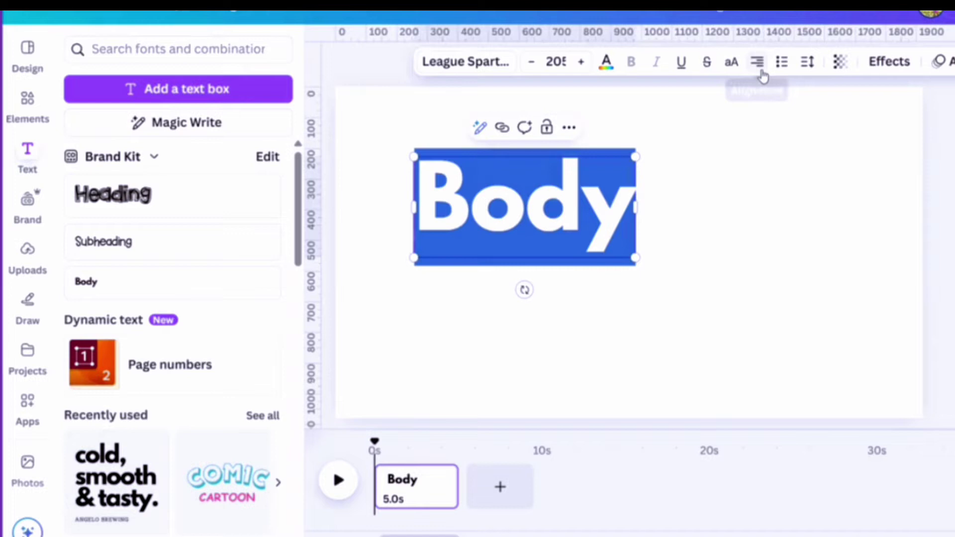
left_click(760, 69)
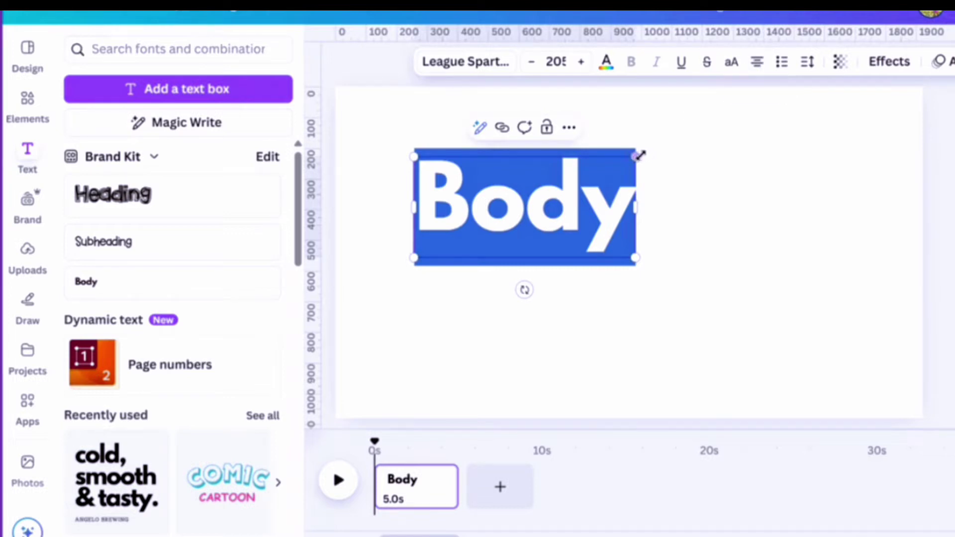
left_click_drag(640, 156, 716, 120)
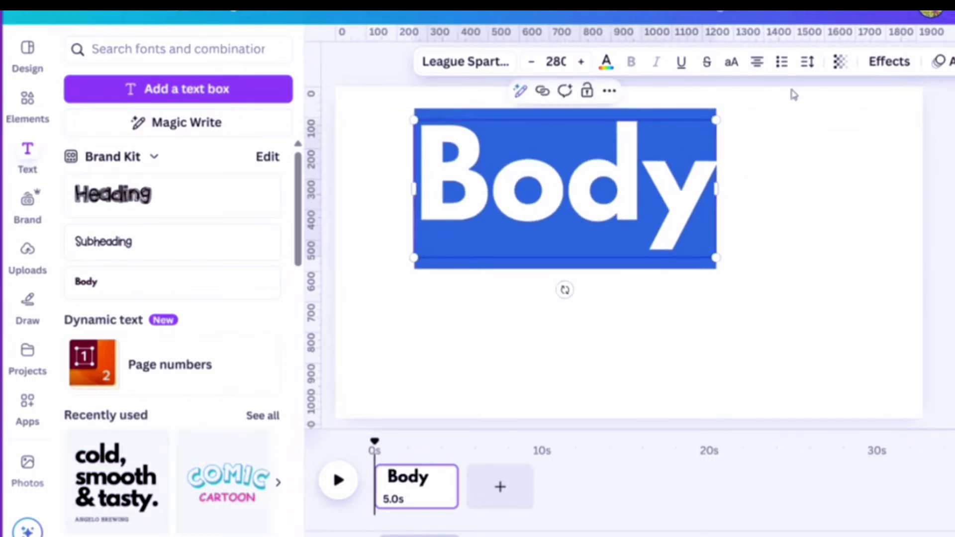
- Centre the text box on the page and replace 'Body' with 'Welcome!'
left_click(219, 263)
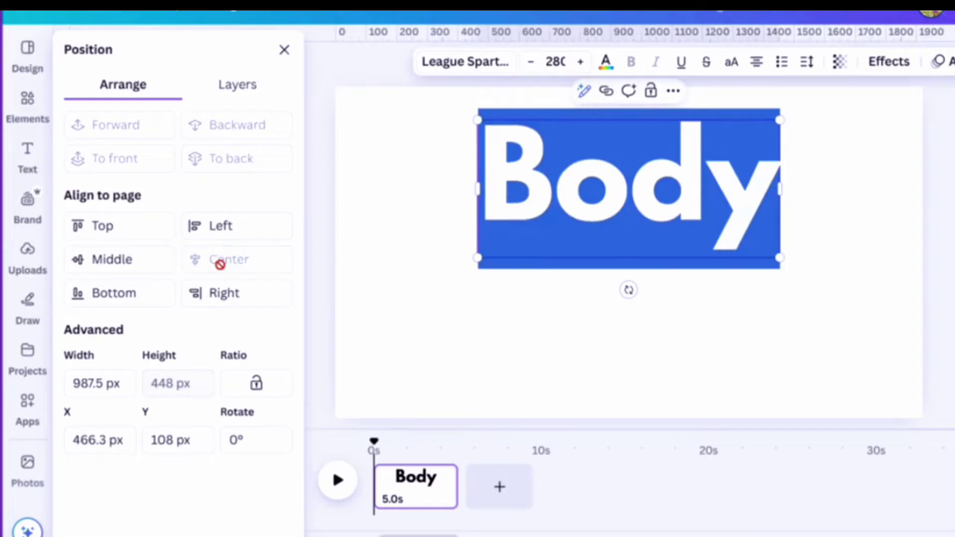
left_click(612, 214)
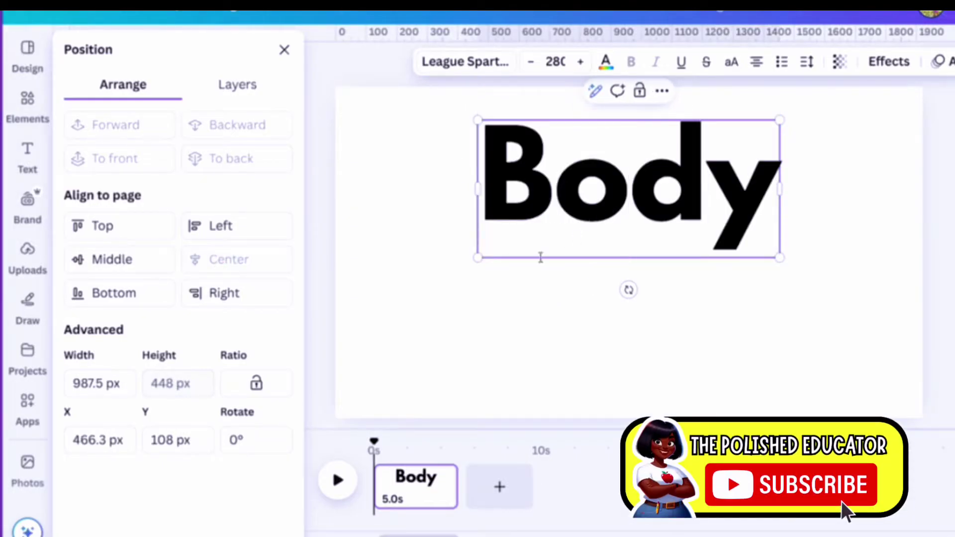
double_click(493, 203)
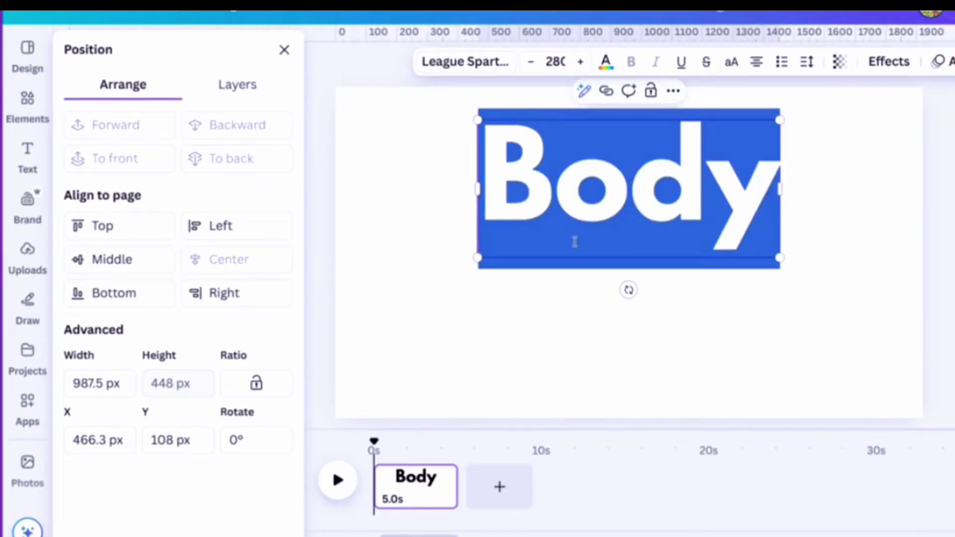
type("Welco")
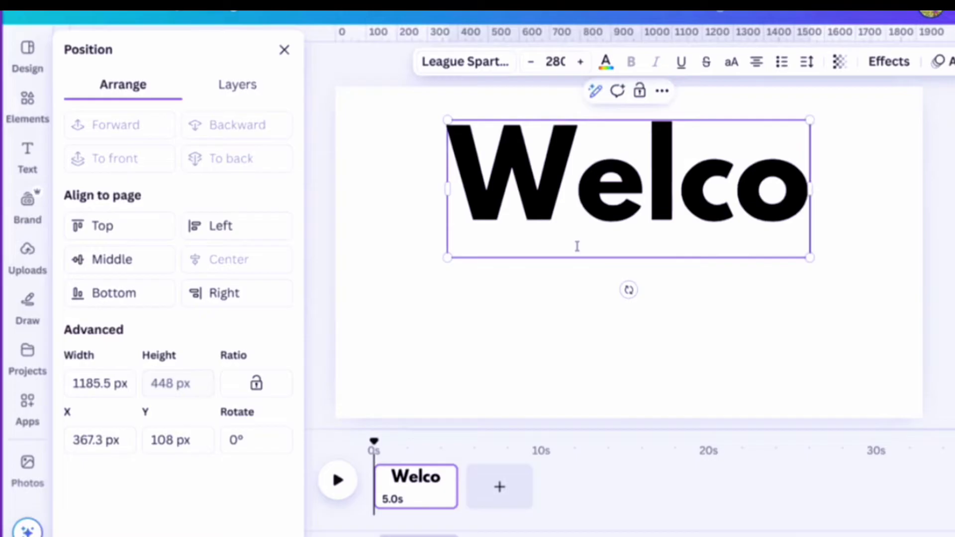
type("me!")
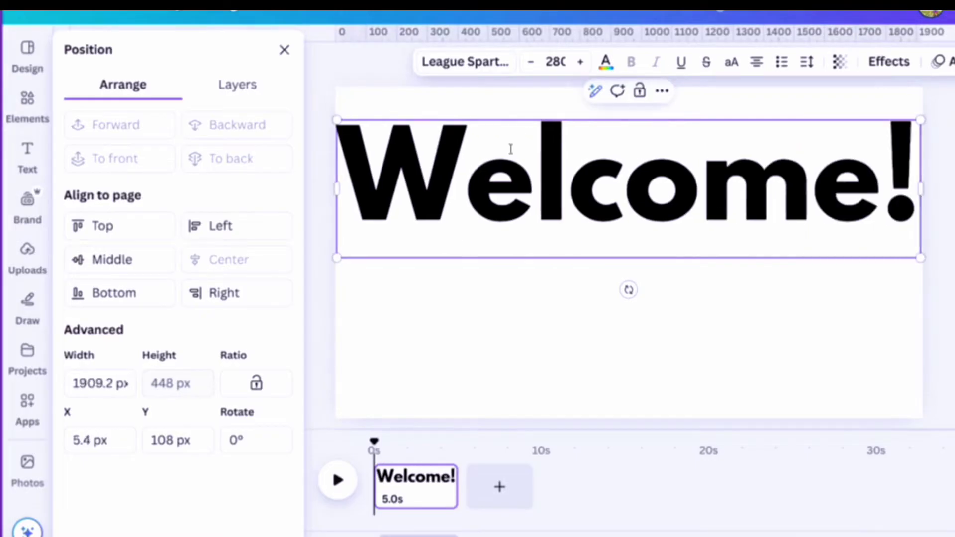
- Make the text all capitals and set its font size to 200
left_click(729, 69)
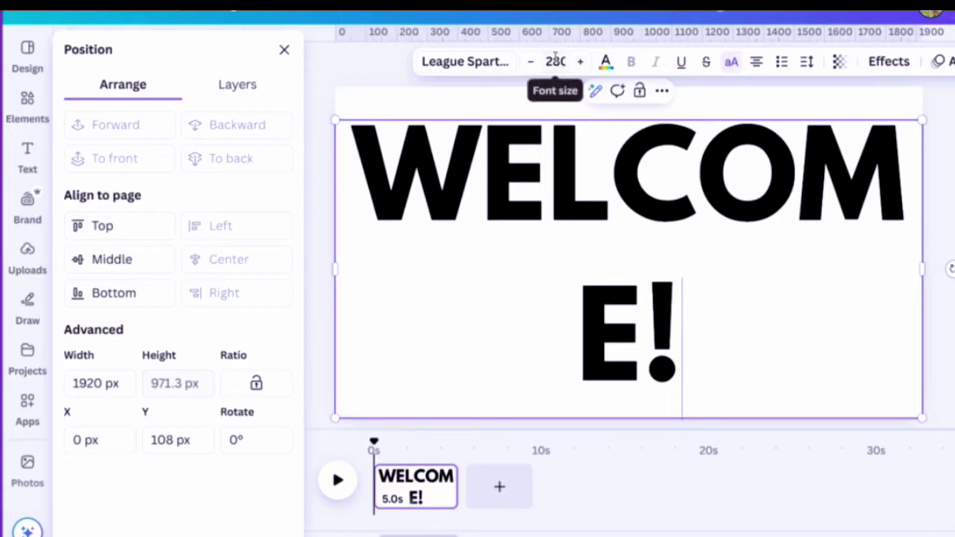
left_click(555, 61)
type("200")
key("Return")
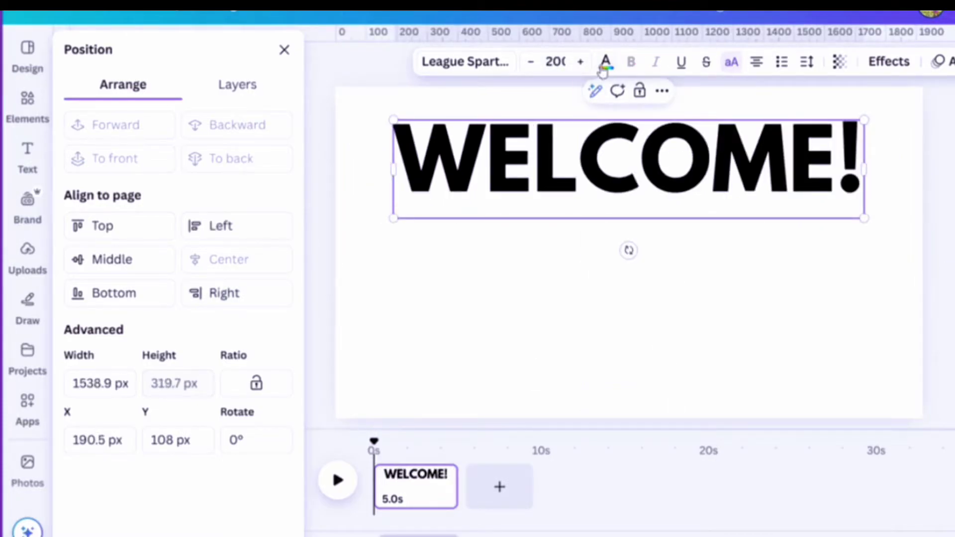
- Give WELCOME! a black Outline effect
left_click(880, 69)
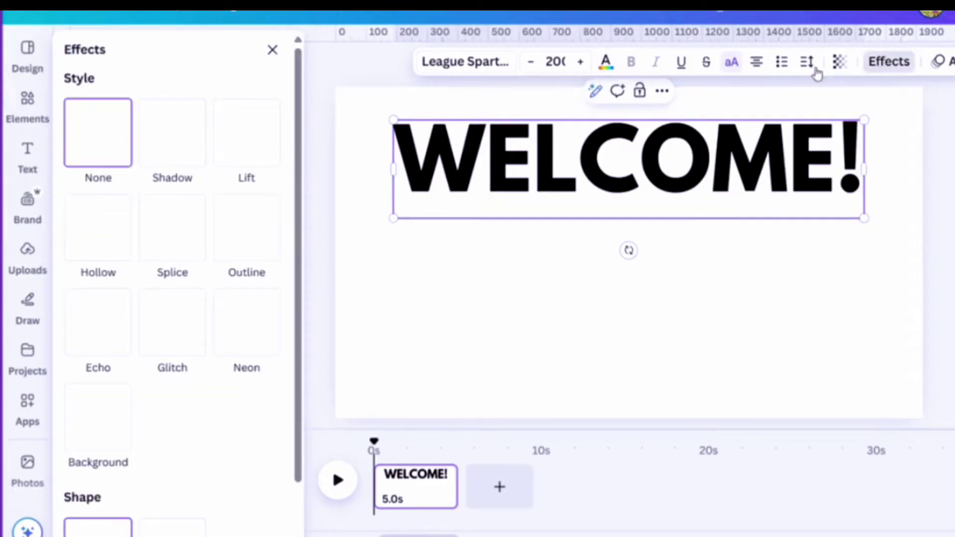
left_click(231, 239)
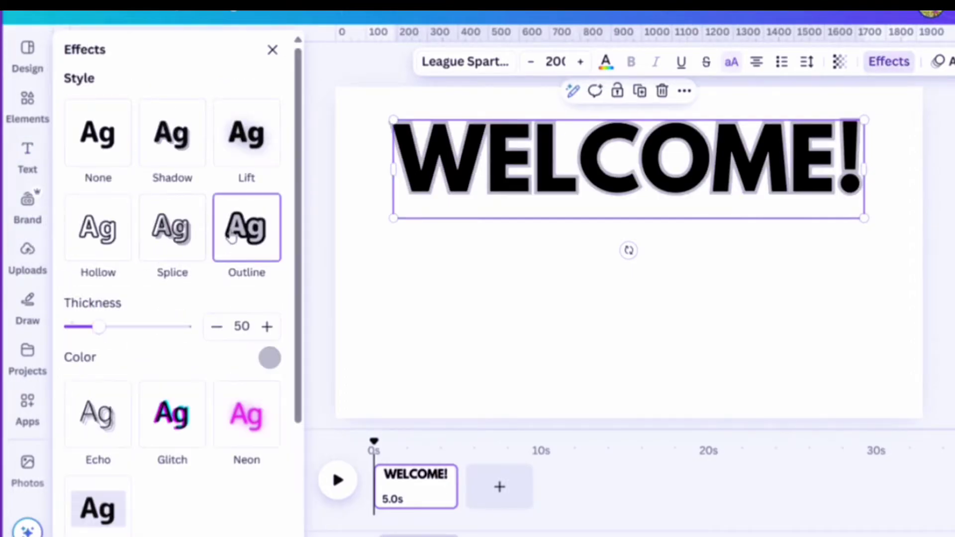
left_click(269, 360)
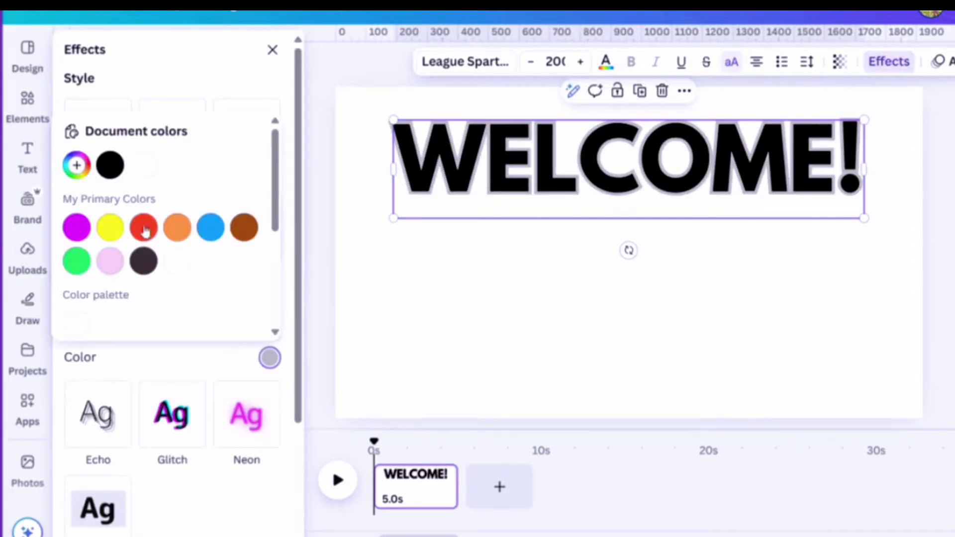
left_click(110, 165)
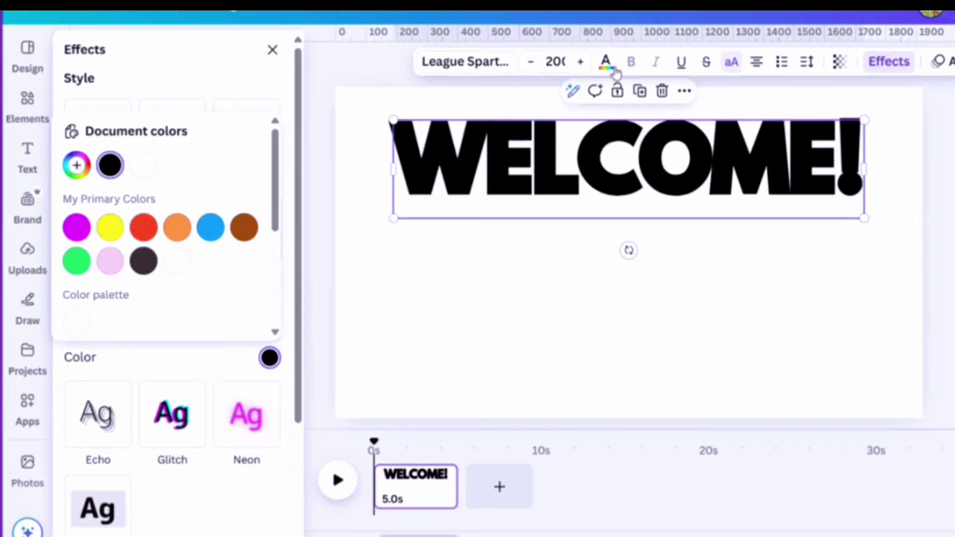
- Set the WELCOME! letter fill to white after trying several colours
left_click(606, 62)
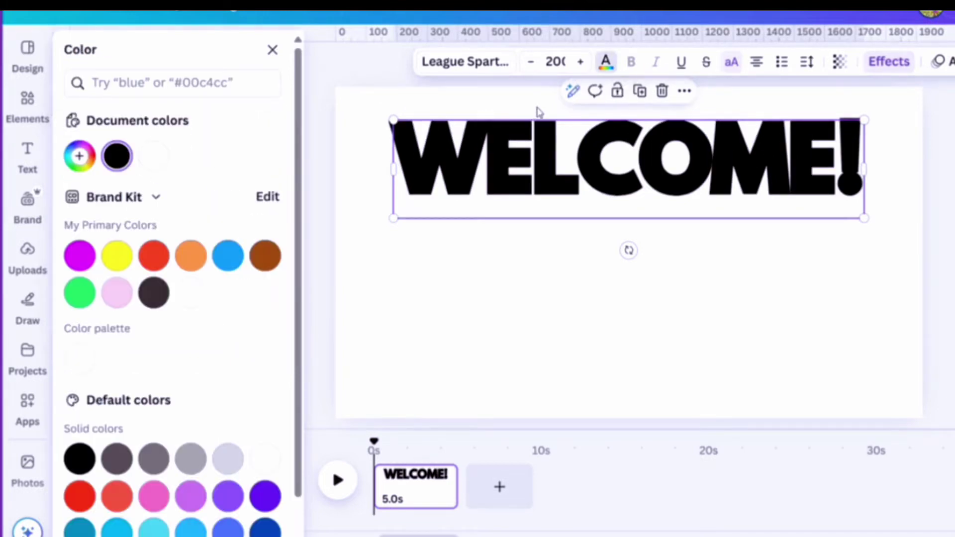
left_click(117, 256)
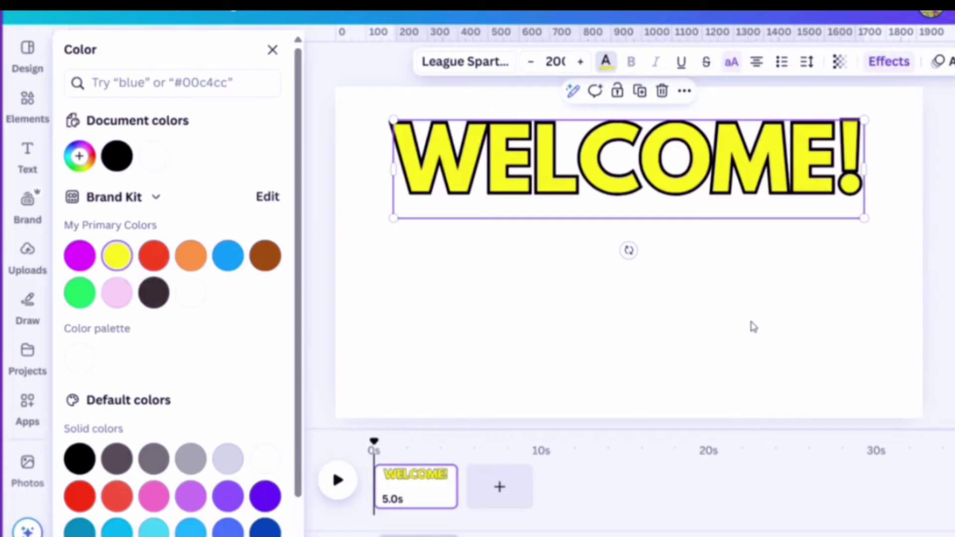
left_click(80, 256)
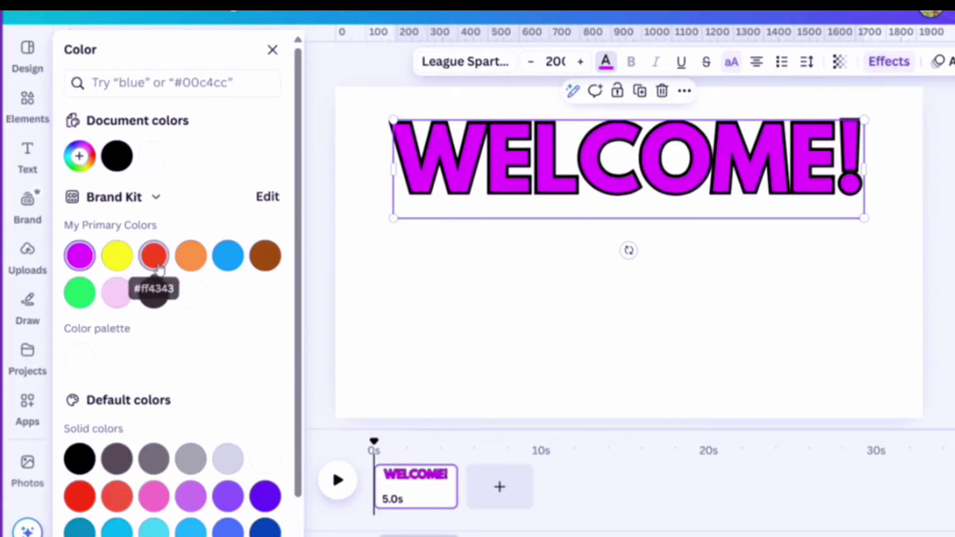
left_click(153, 256)
left_click(190, 264)
left_click(228, 255)
left_click(265, 256)
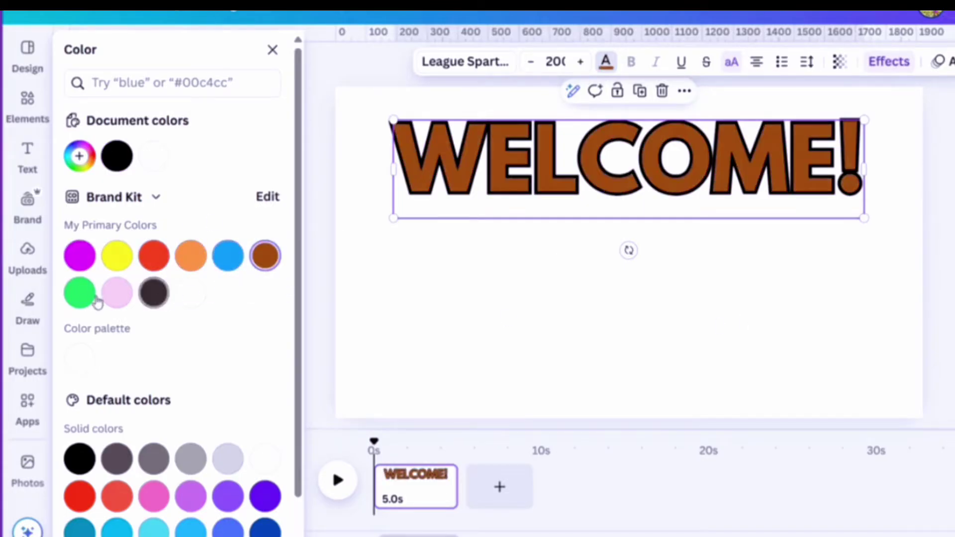
left_click(80, 294)
left_click(114, 298)
left_click(154, 293)
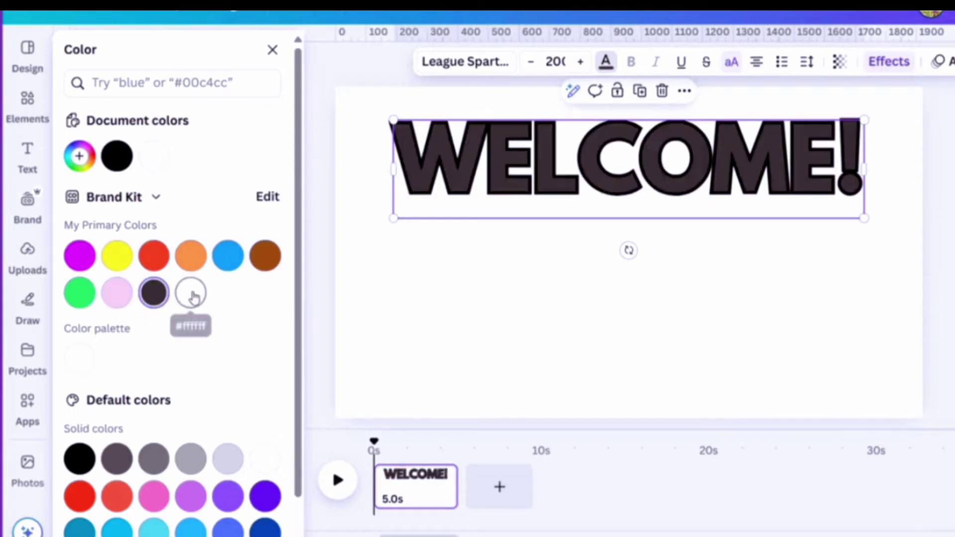
left_click(191, 293)
- Enlarge WELCOME! by five font-size steps
left_click(655, 171)
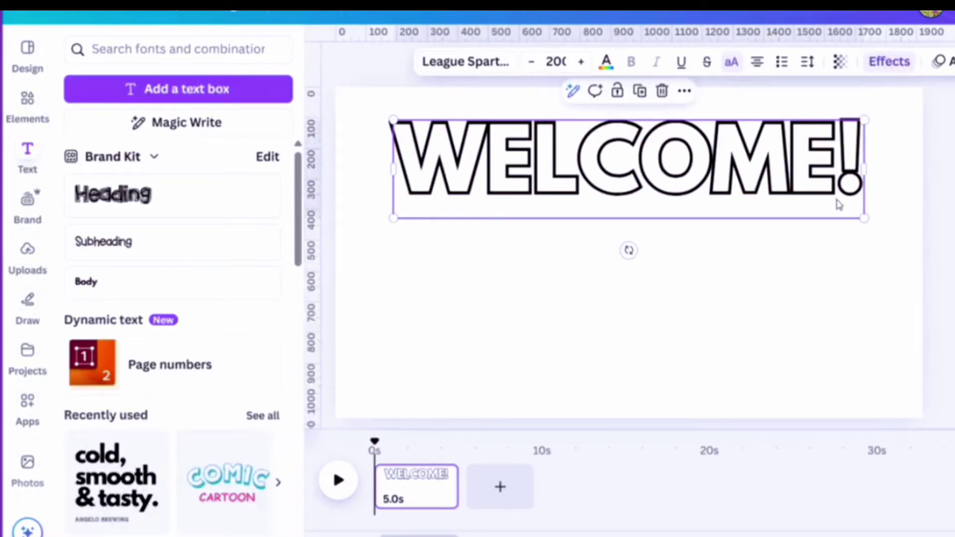
left_click(580, 63)
left_click(580, 62)
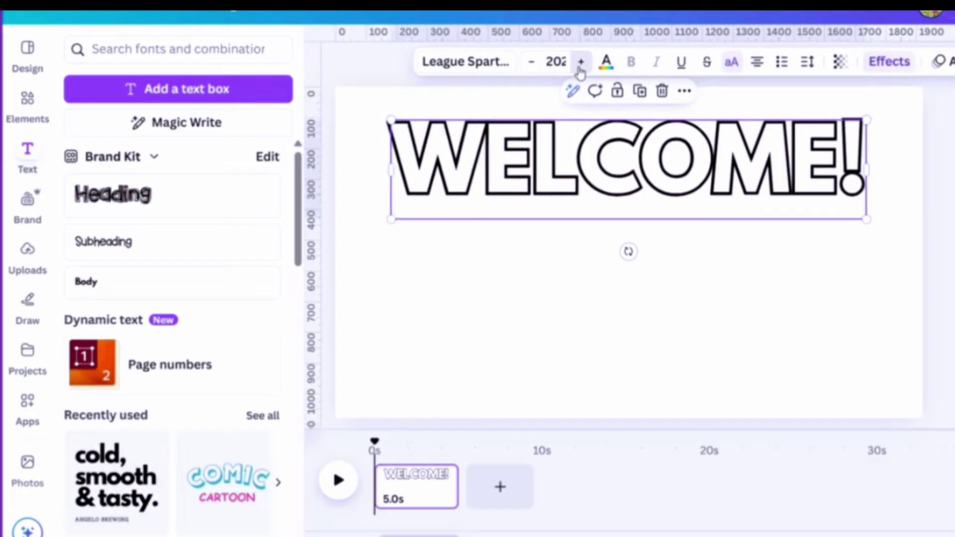
left_click(580, 63)
left_click(580, 63)
left_click(580, 63)
left_click(580, 62)
left_click(580, 62)
left_click(580, 63)
left_click(581, 63)
left_click(580, 63)
left_click(581, 63)
left_click(580, 62)
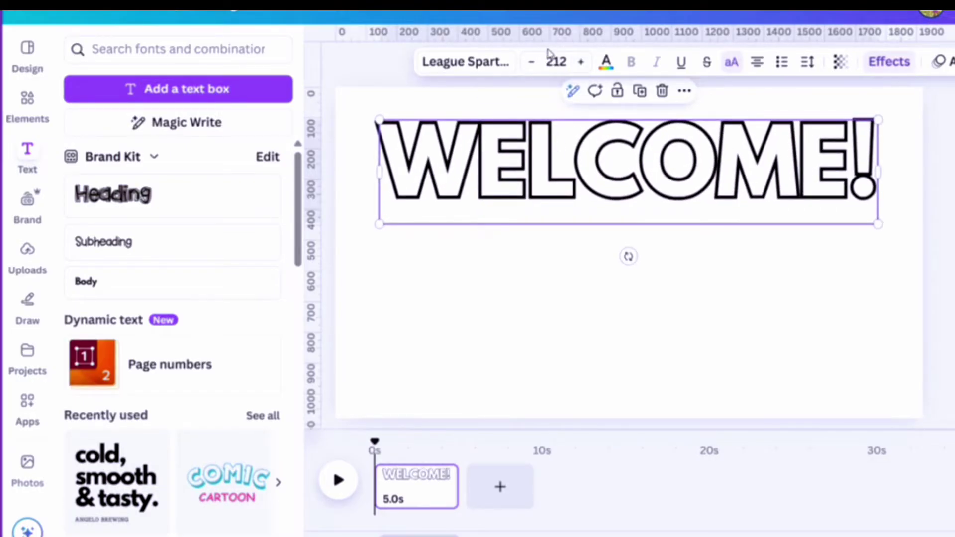
- Duplicate WELCOME! and place the copy below the original
left_click(640, 91)
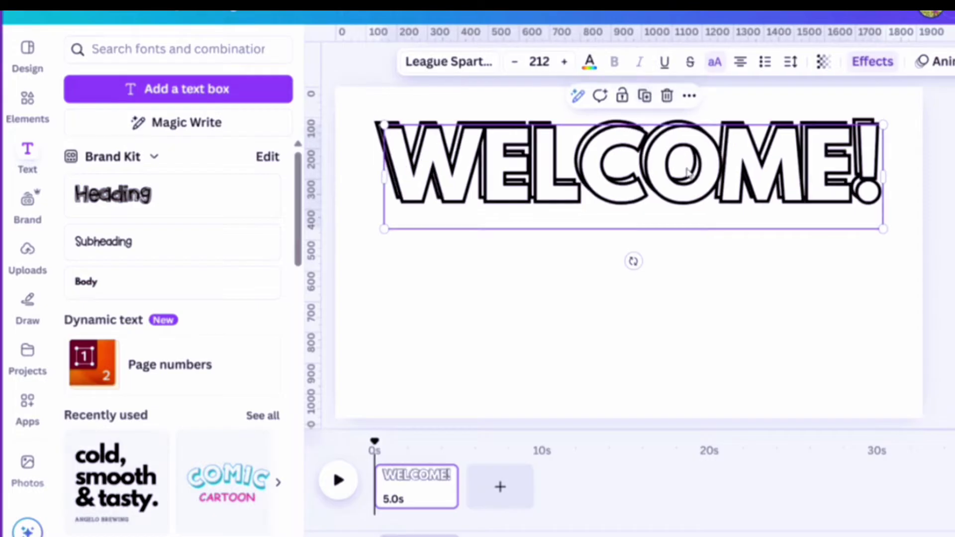
left_click_drag(667, 164, 683, 277)
double_click(682, 277)
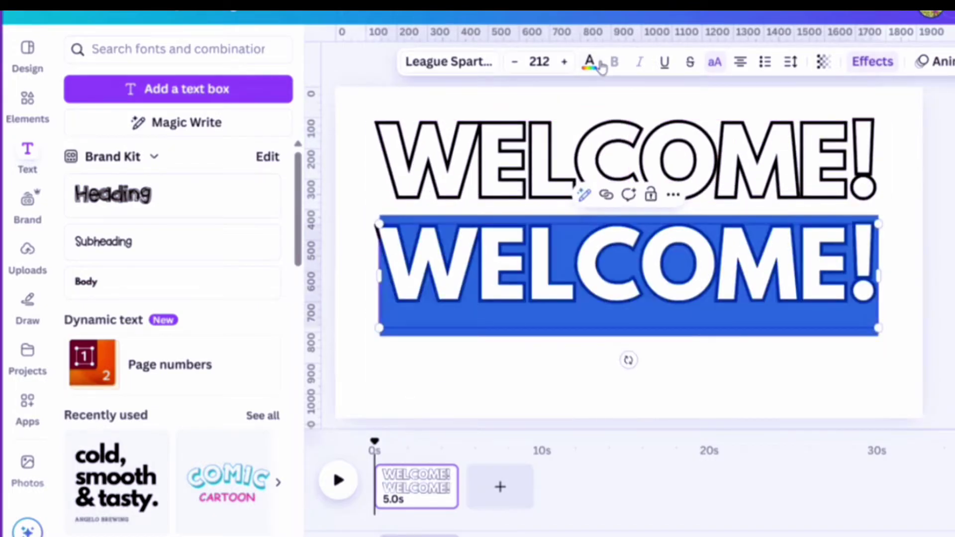
left_click(819, 398)
left_click(814, 312)
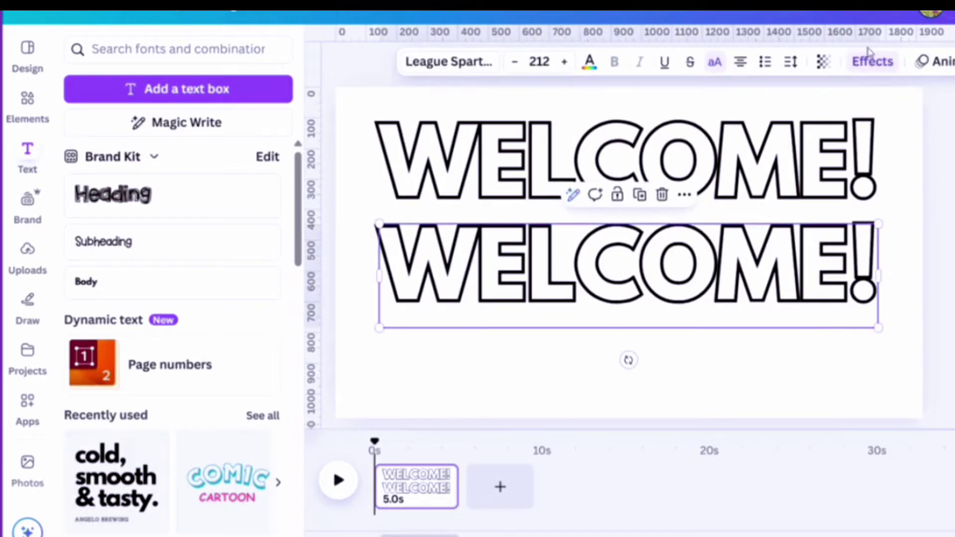
- Thicken the copy's outline to 98 and widen its letter spacing to 157
left_click(869, 62)
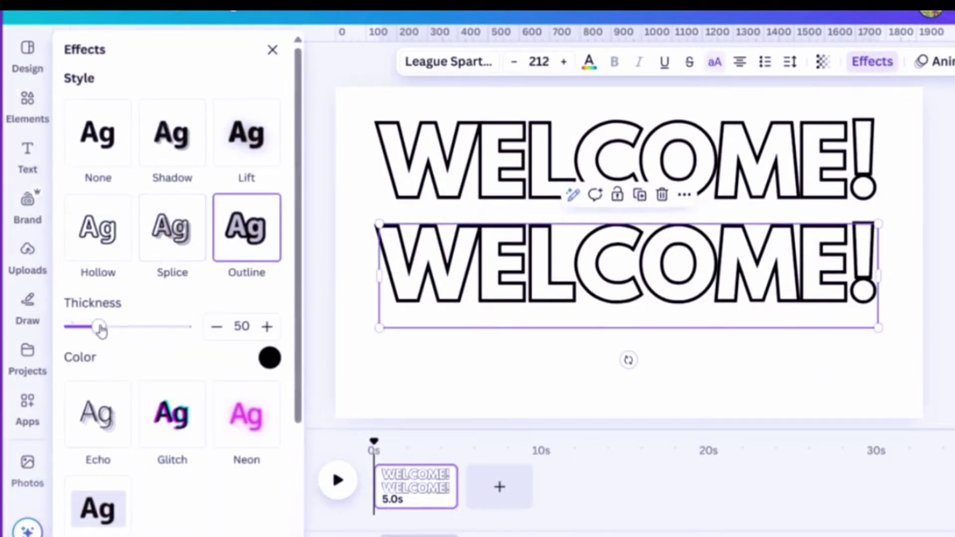
left_click_drag(100, 328, 128, 327)
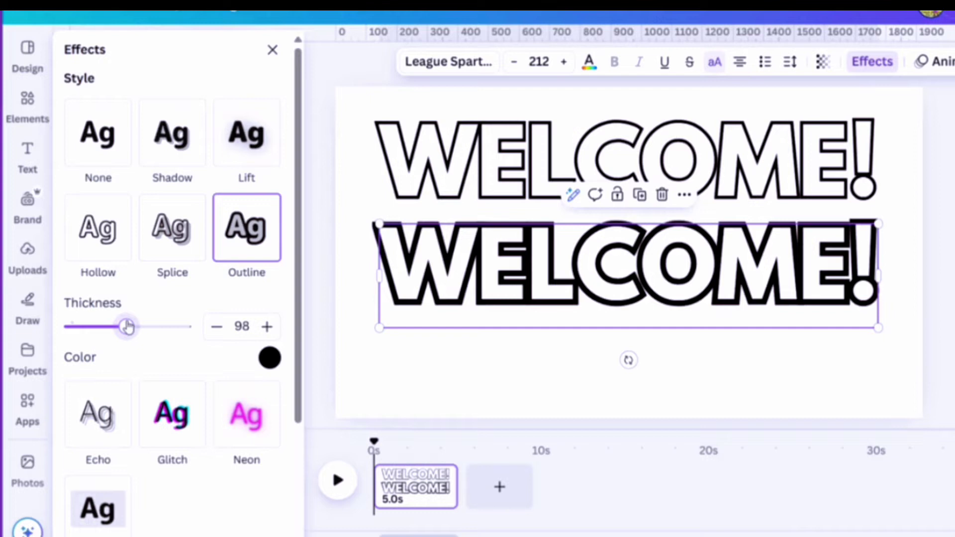
left_click(790, 62)
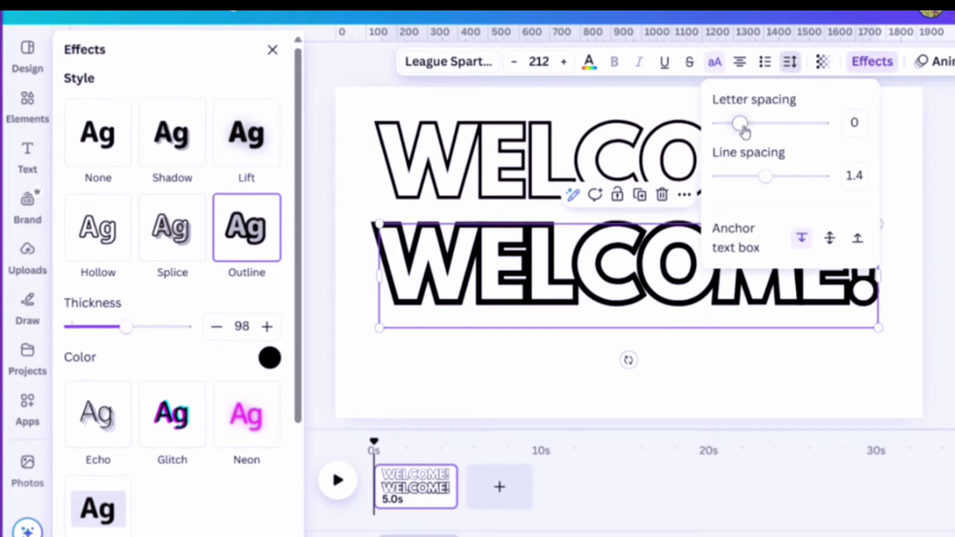
left_click_drag(744, 131, 749, 131)
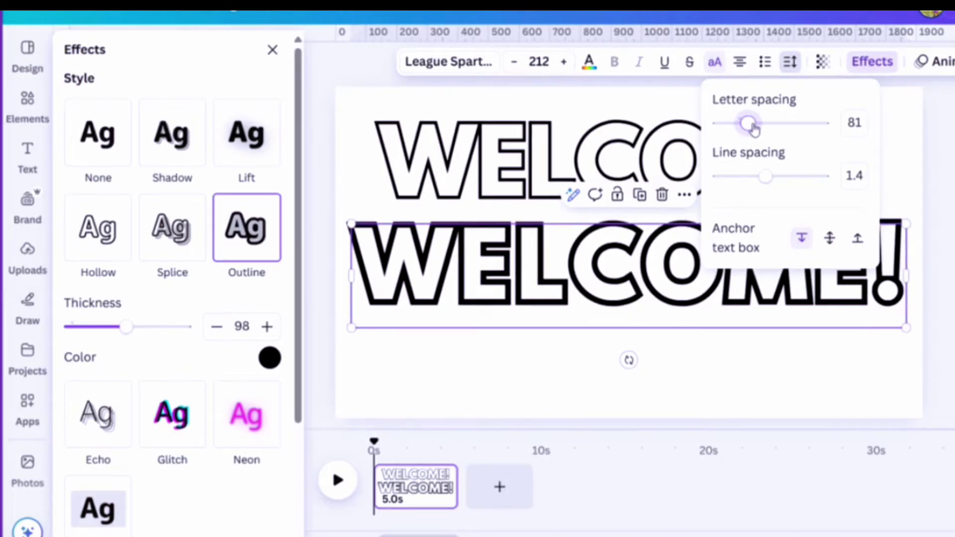
left_click_drag(756, 131, 752, 128)
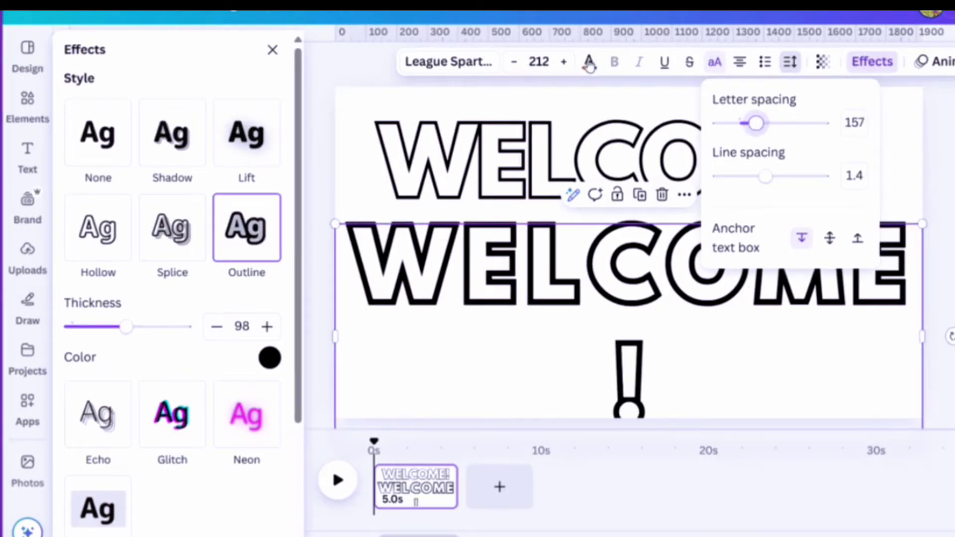
- Reduce the copy's font size to about 202 so the word fits on one line
left_click(515, 62)
left_click(517, 63)
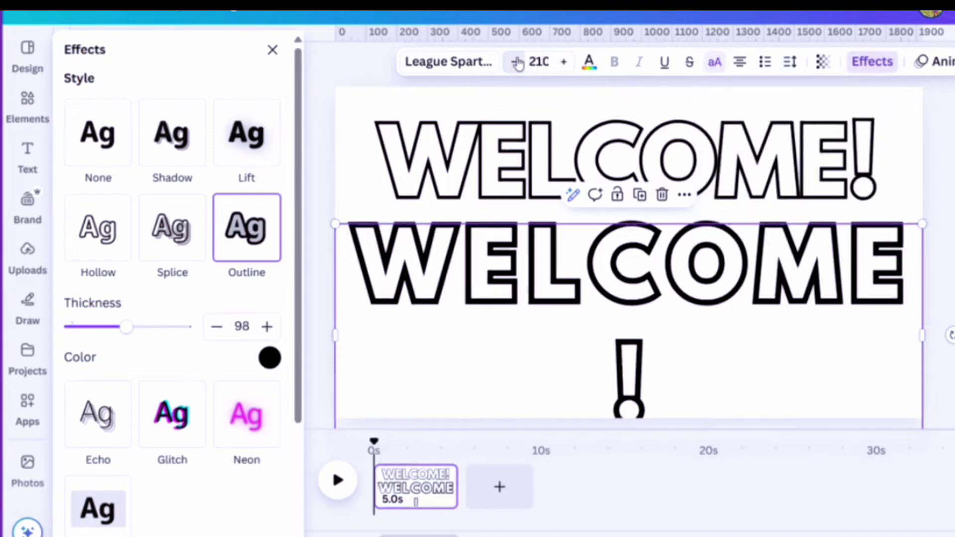
left_click(517, 62)
left_click(516, 62)
left_click(516, 63)
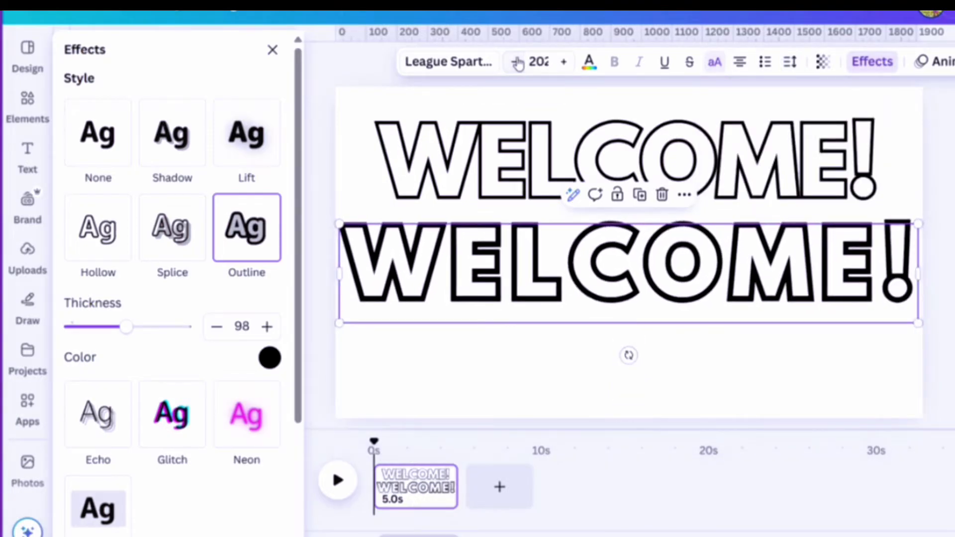
left_click(690, 369)
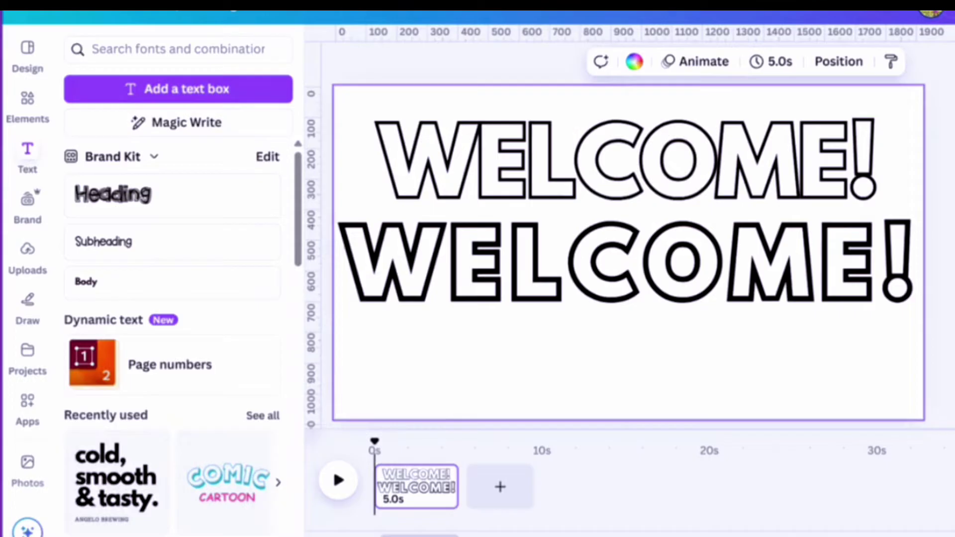
- Add a new page with an enlarged Body text box centred horizontally
left_click(523, 483)
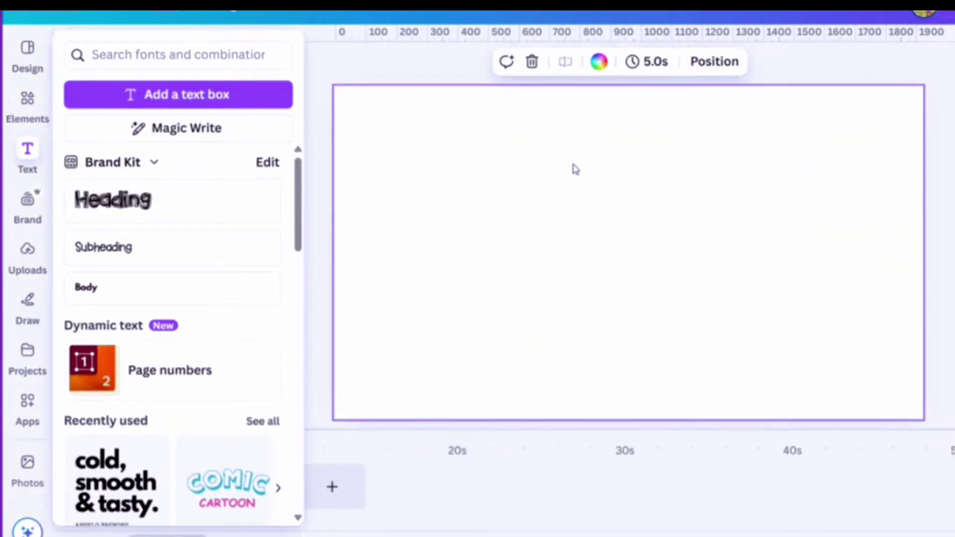
left_click(151, 292)
left_click(611, 247)
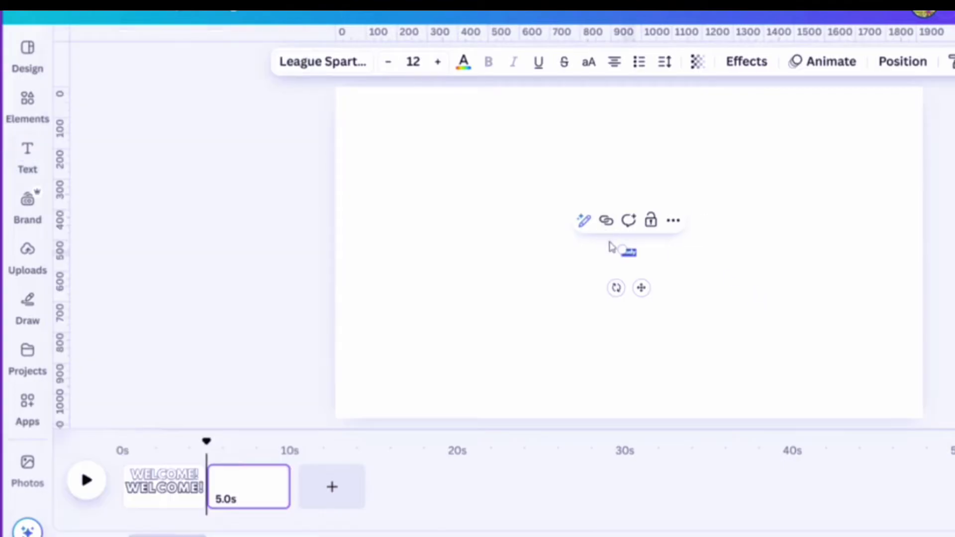
left_click_drag(620, 249, 428, 101)
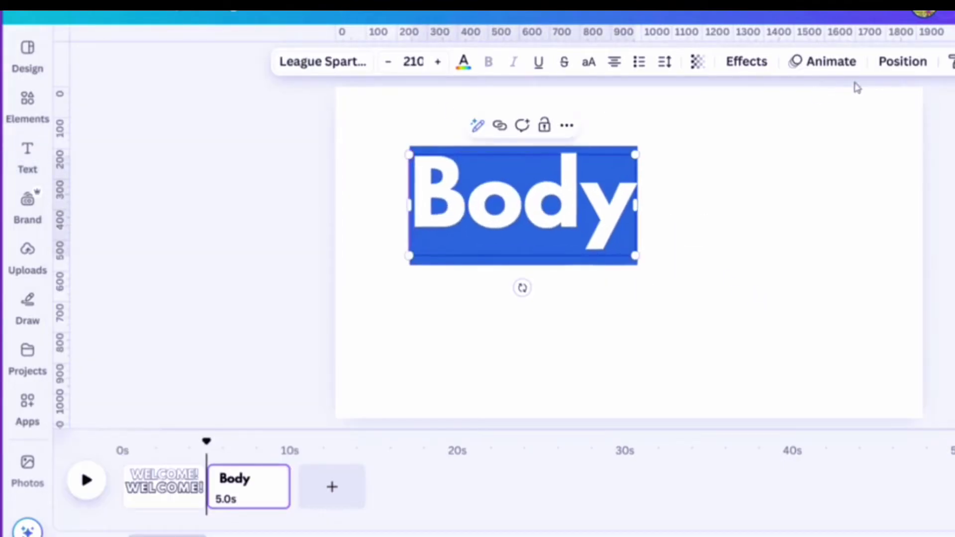
left_click(879, 74)
left_click(202, 258)
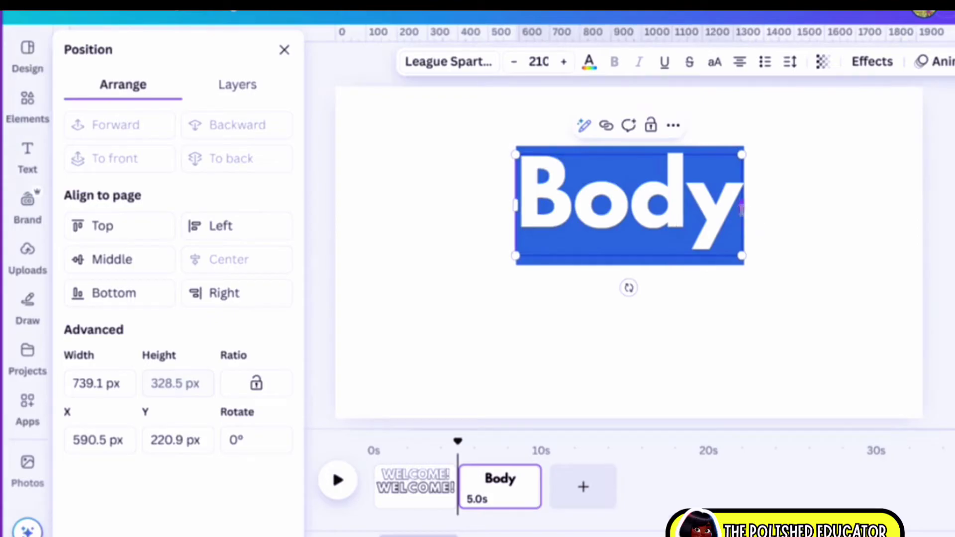
- Edit the text down to the single letter B
left_click_drag(743, 209, 706, 203)
left_click(696, 201)
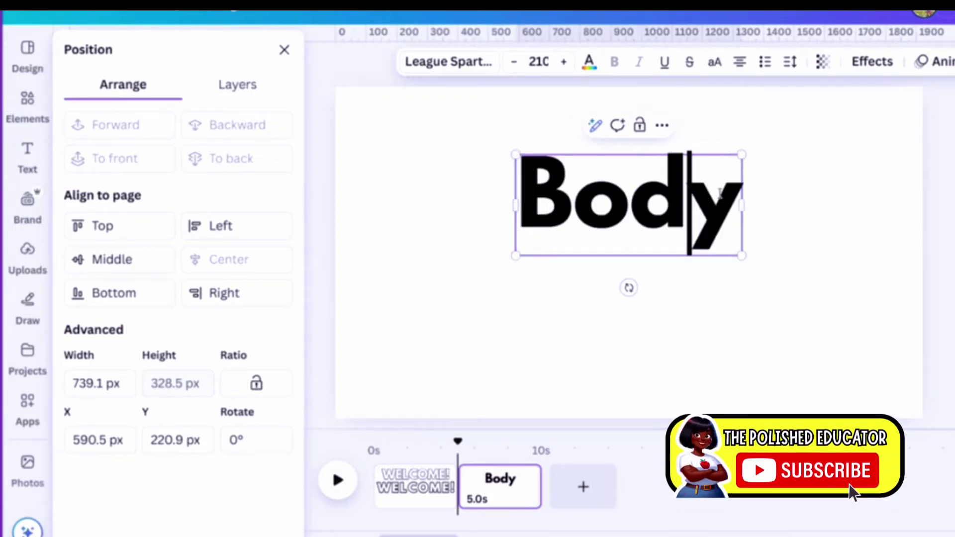
left_click(726, 221)
key("BackSpace")
key("BackSpace")
key("BackSpace")
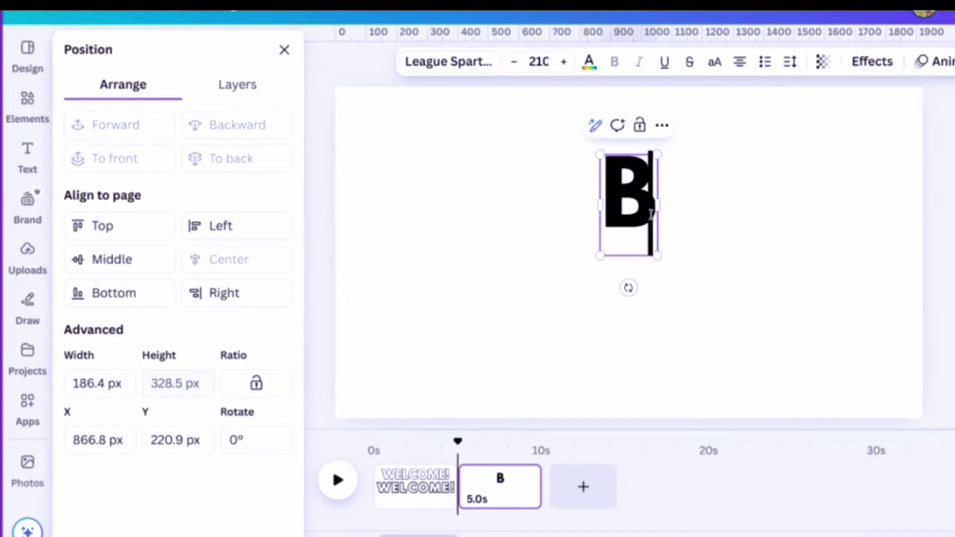
double_click(631, 210)
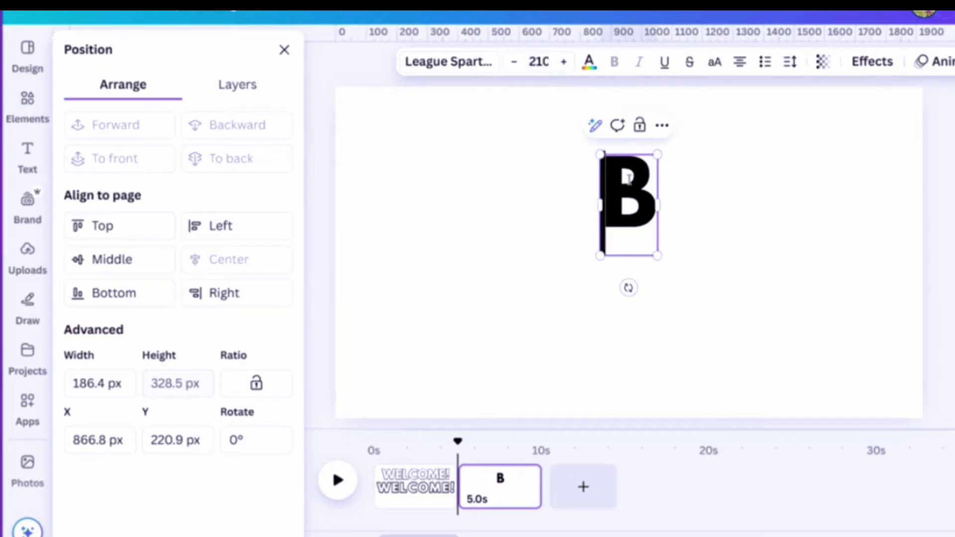
left_click(644, 186)
double_click(634, 193)
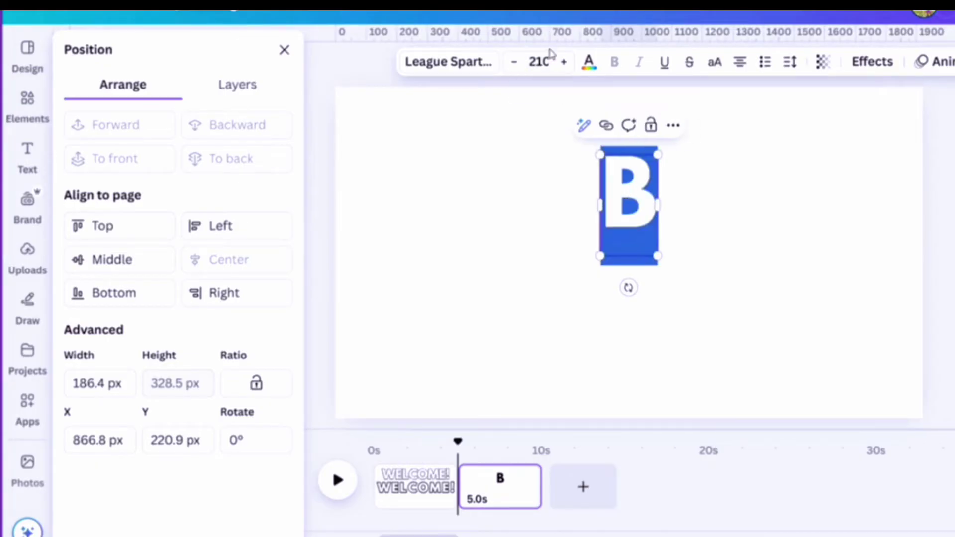
- Raise the B's font size, trying 40 and 50, up to about 600
left_click(563, 61)
left_click(546, 59)
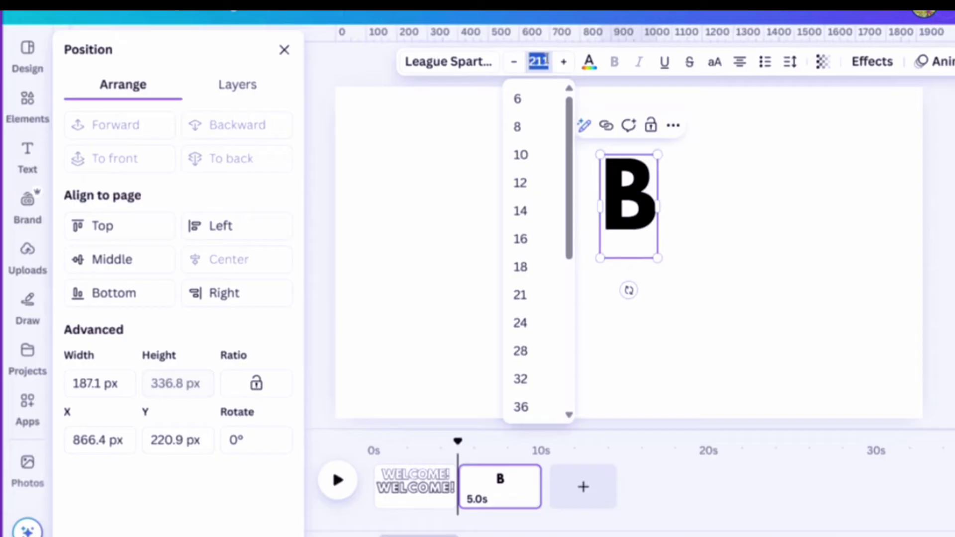
type("40")
key("Return")
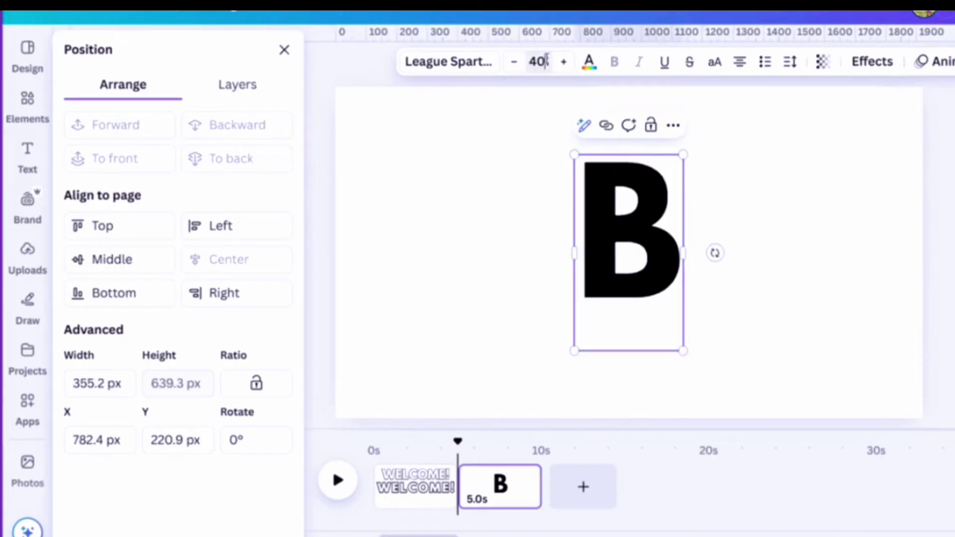
left_click(545, 59)
type("50")
key("BackSpace")
key("Return")
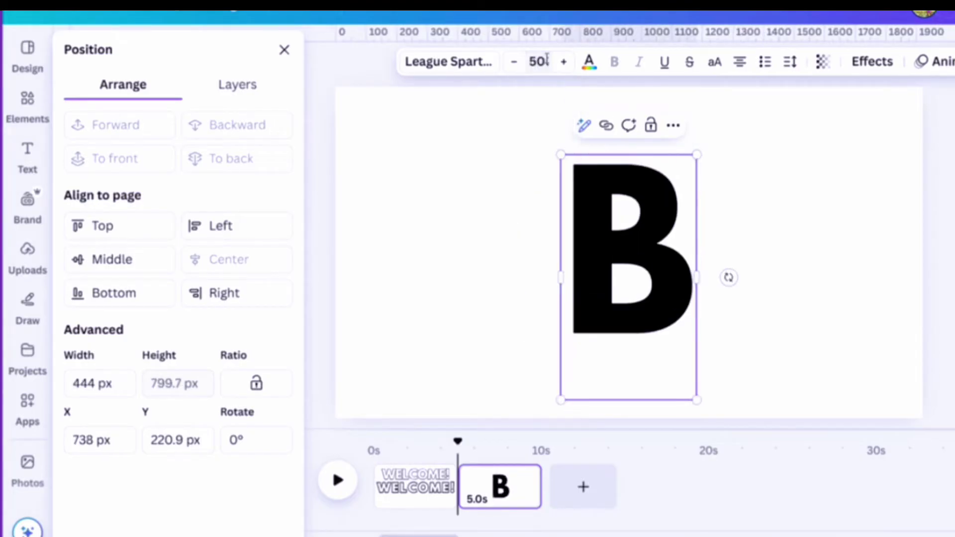
left_click(545, 60)
type("600")
key("BackSpace")
key("Return")
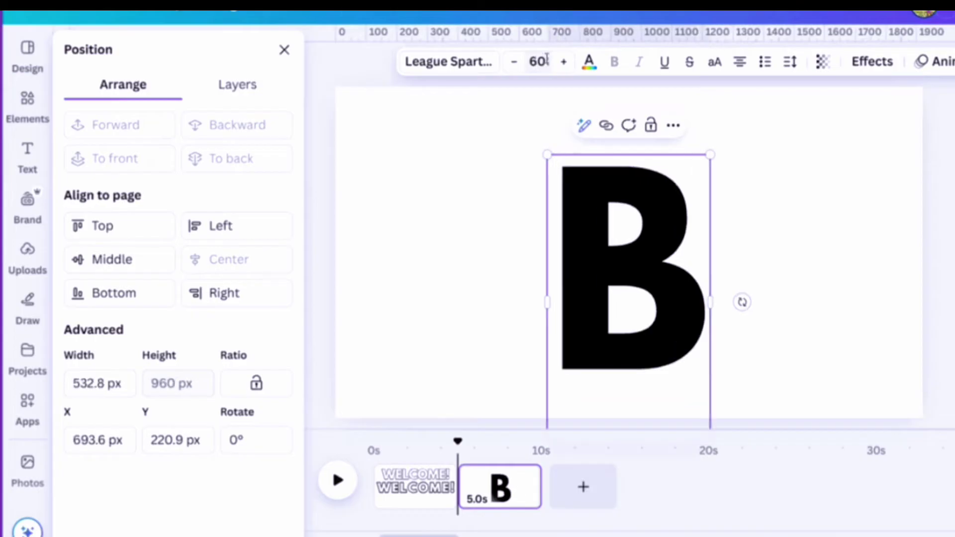
- Give the B an outline of thickness 73 in deep purple #5909CB
left_click(867, 64)
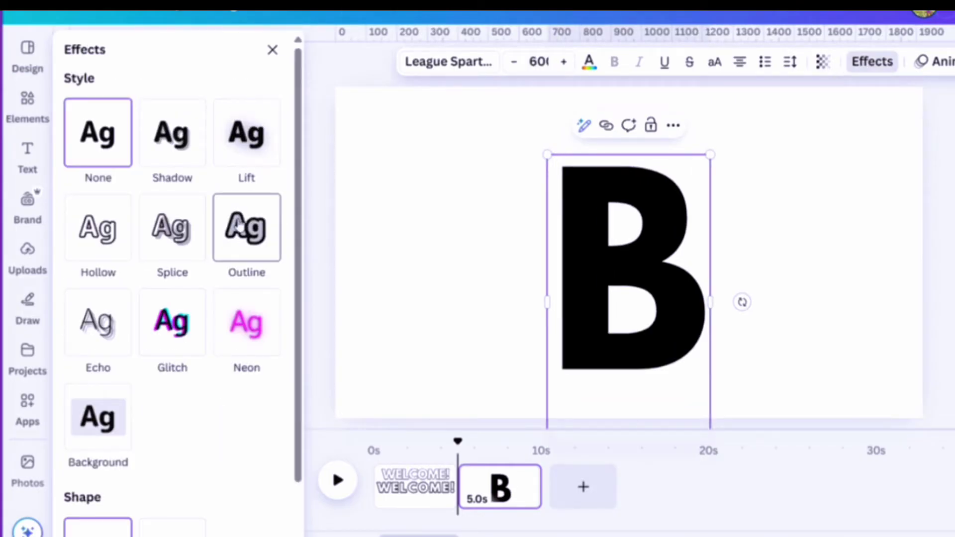
left_click(239, 228)
left_click_drag(103, 341, 113, 346)
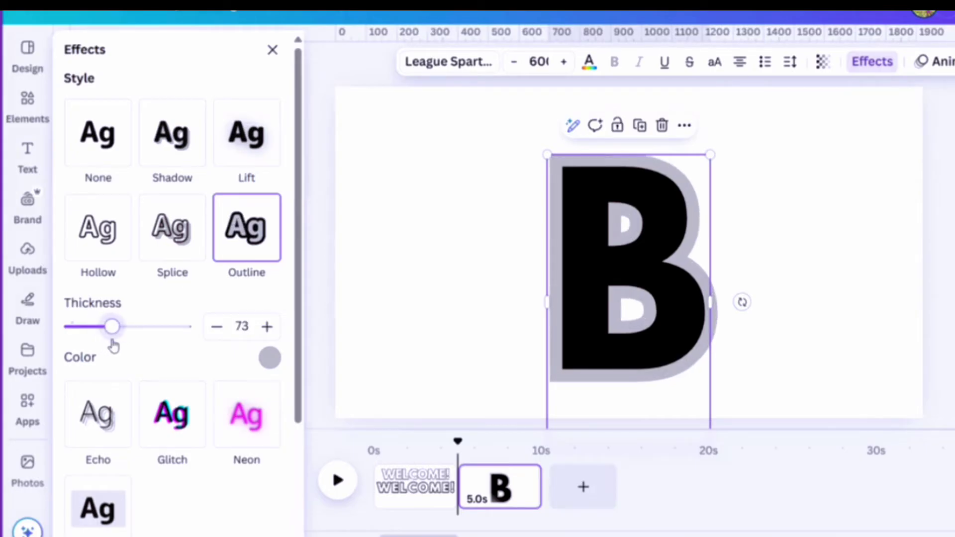
left_click(269, 358)
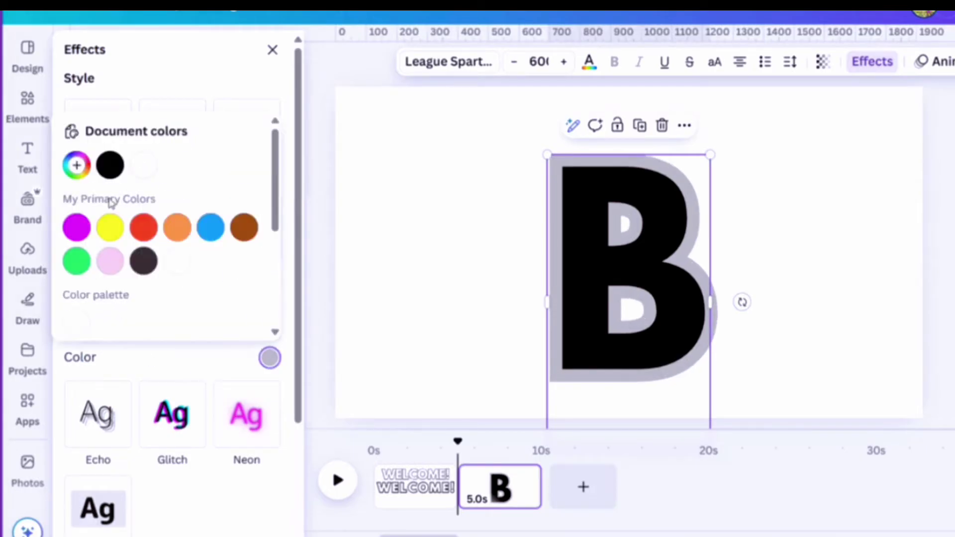
left_click(77, 164)
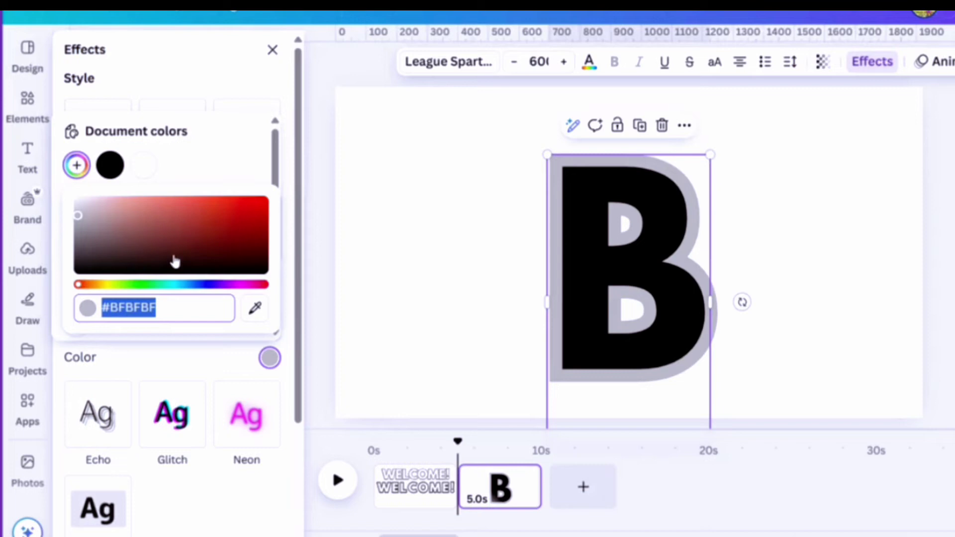
left_click(214, 284)
left_click(260, 214)
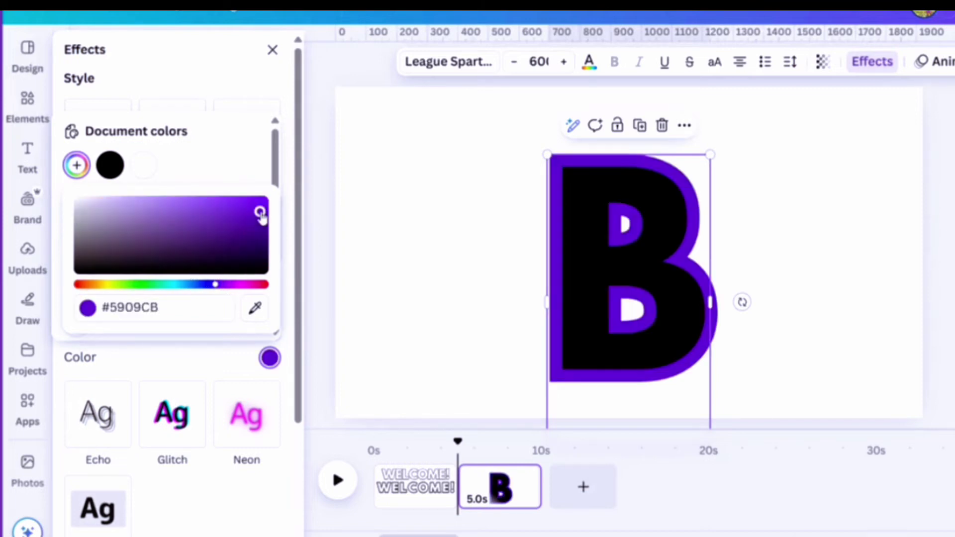
- Make the B's fill white and rotate it onto its side
left_click(589, 61)
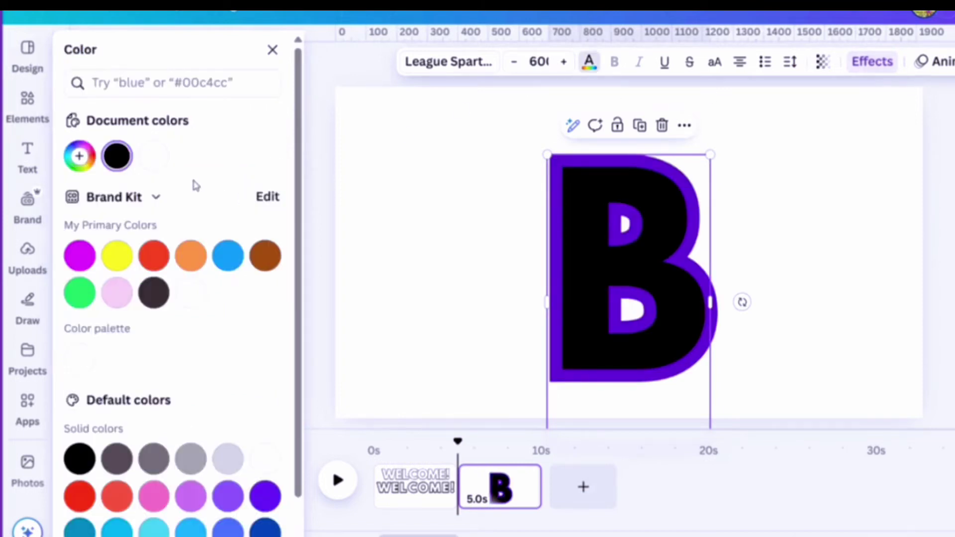
left_click(155, 158)
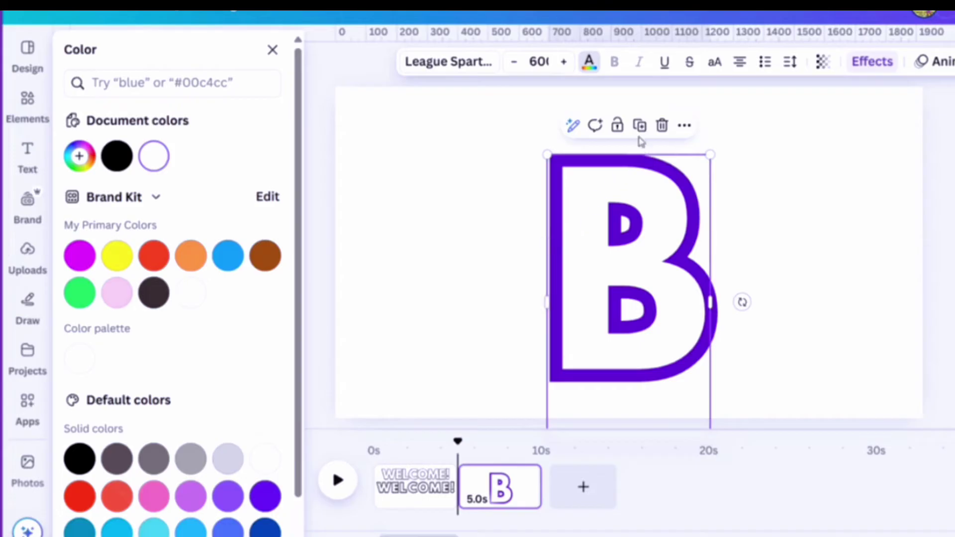
left_click_drag(742, 302, 620, 171)
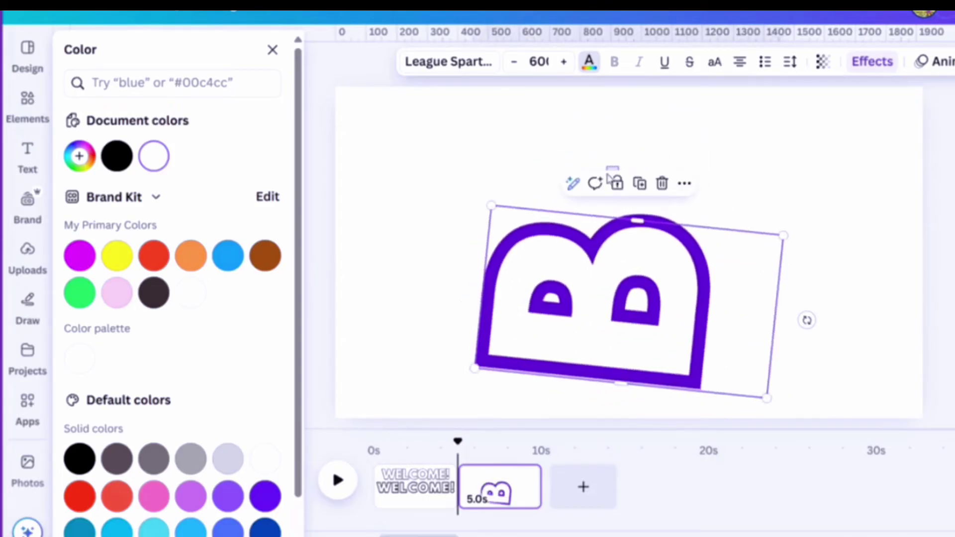
- Straighten the letter to -90°, enlarge and centre it, then type J for the L shape
key("Escape")
left_click(812, 317)
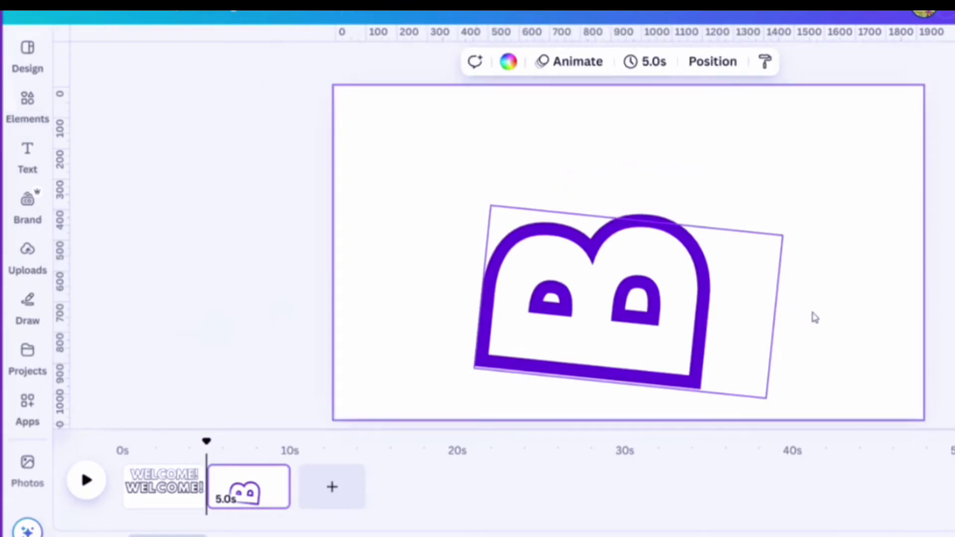
left_click(777, 313)
left_click_drag(806, 319, 797, 299)
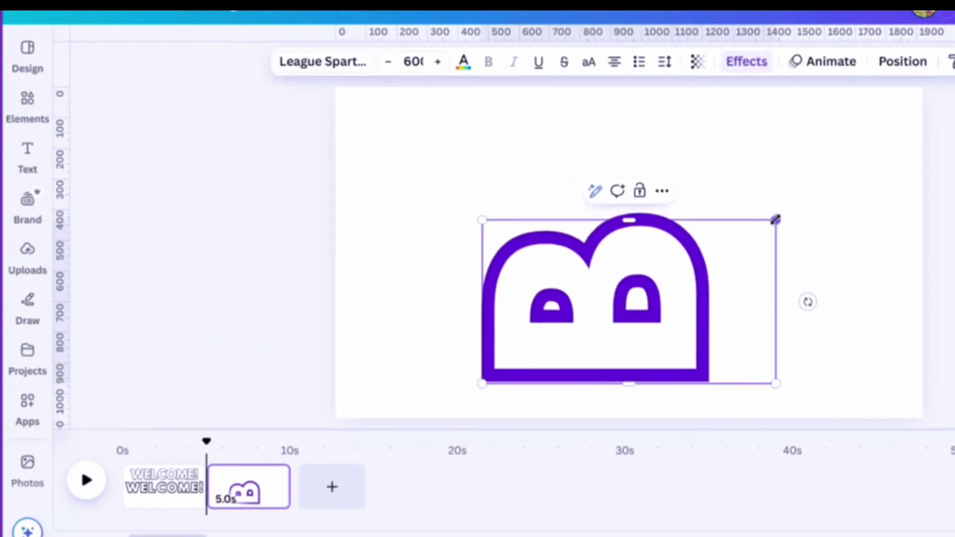
left_click_drag(775, 217, 954, 100)
left_click_drag(677, 292, 601, 296)
double_click(699, 296)
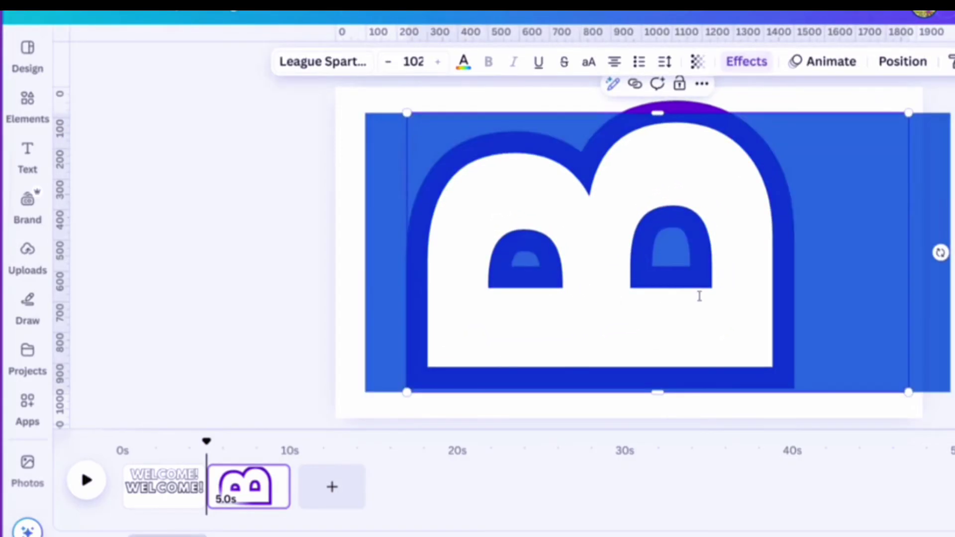
type("J")
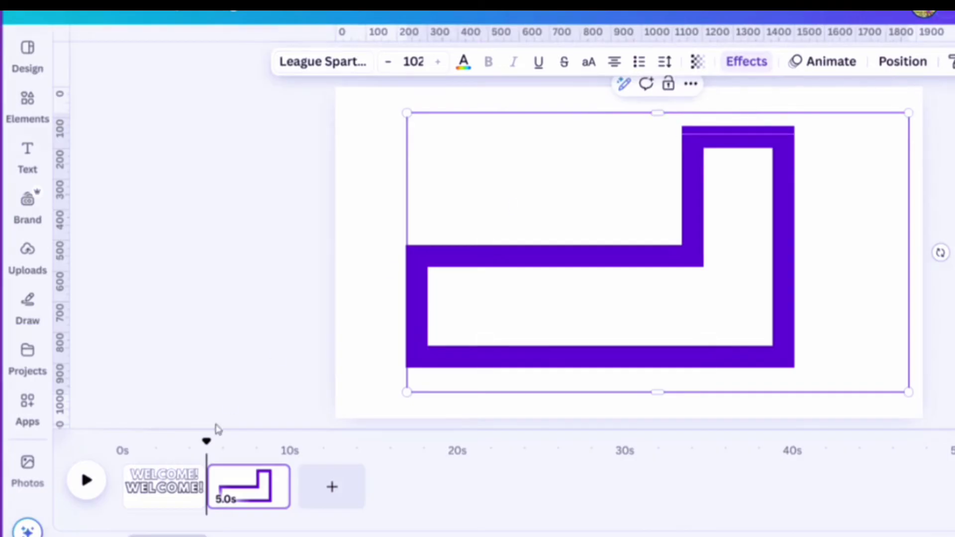
- Duplicate the L page
left_click(235, 485)
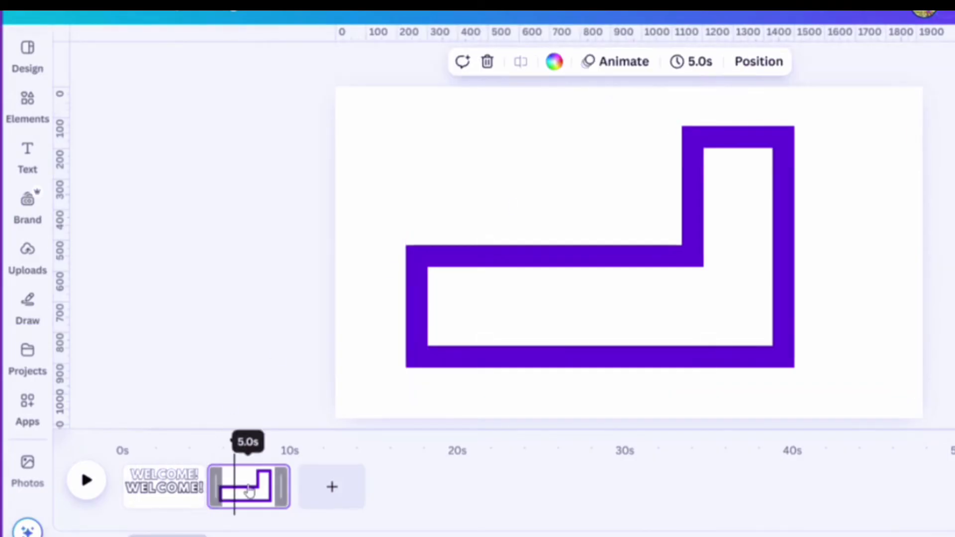
left_click(269, 480)
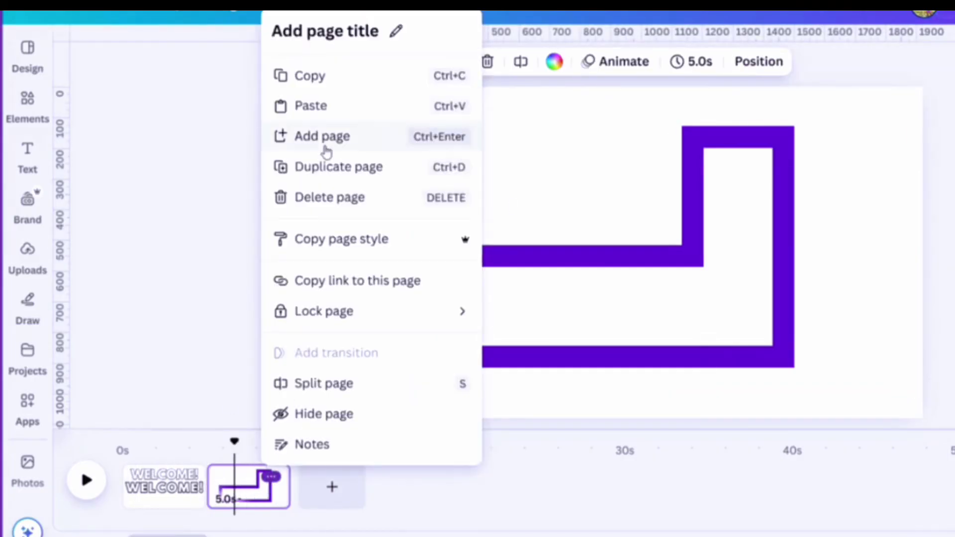
left_click(332, 166)
- Change the copied page's letter to O and shrink it to size 799
left_click(521, 273)
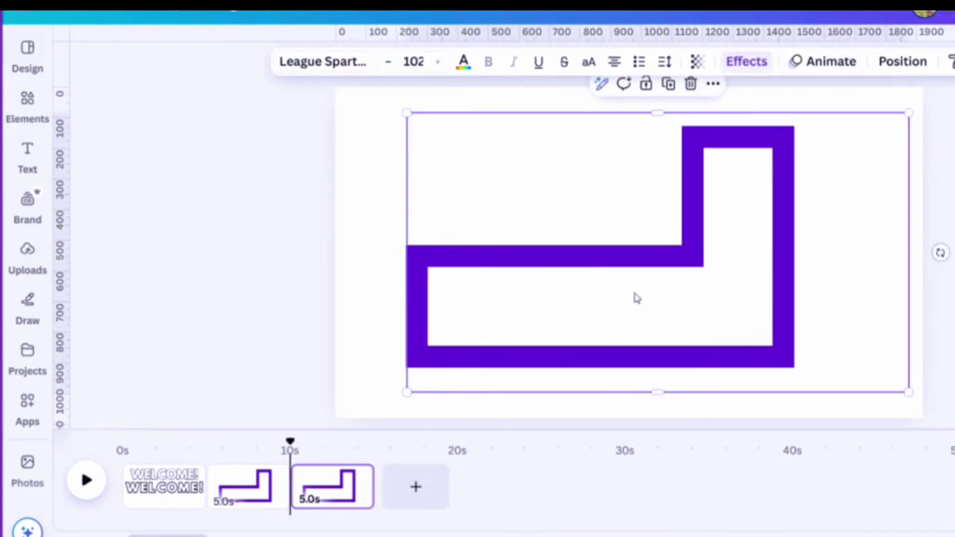
double_click(824, 306)
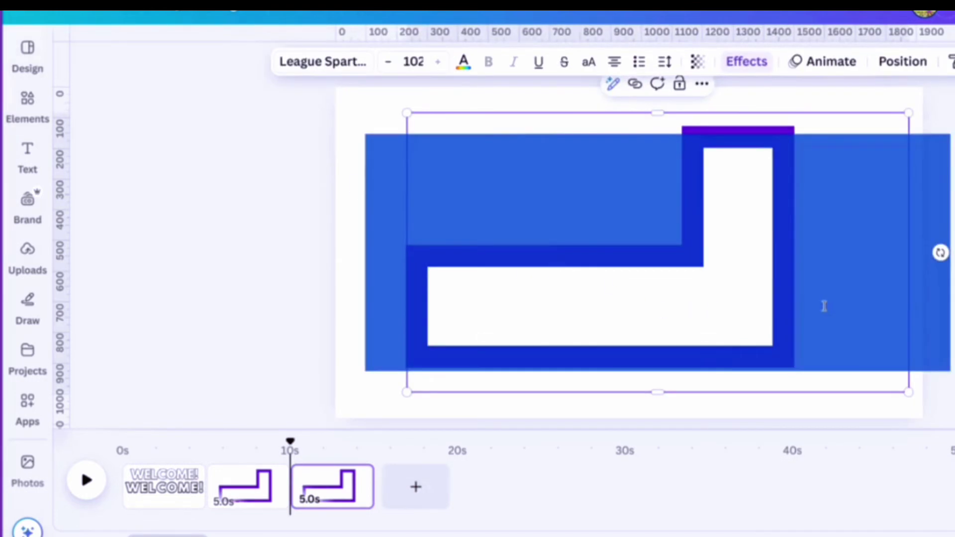
type("O")
left_click(934, 186)
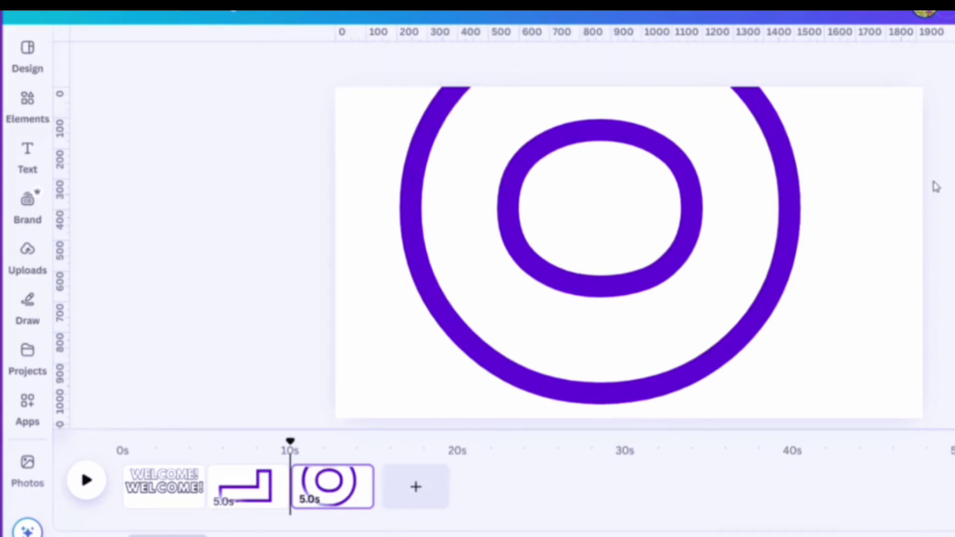
double_click(497, 112)
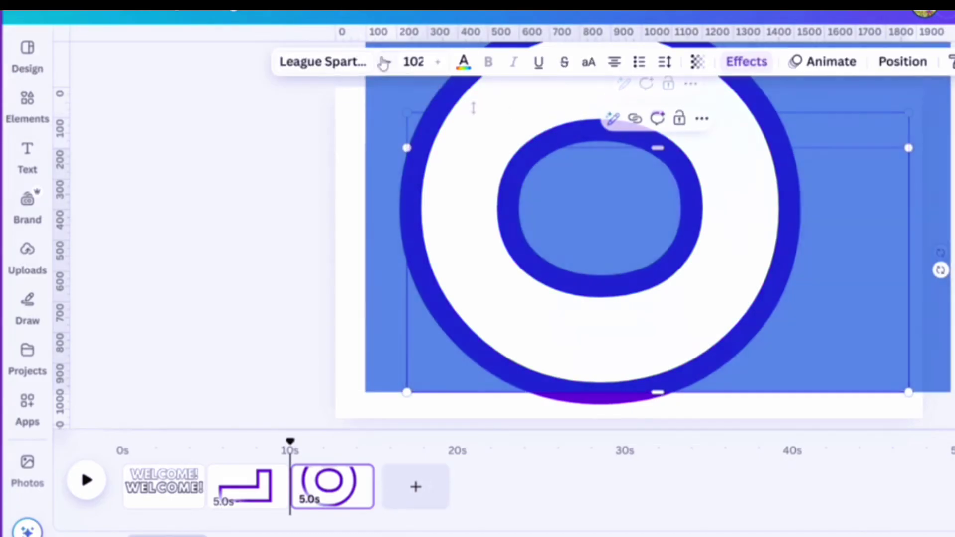
left_click(388, 61)
left_click(888, 250)
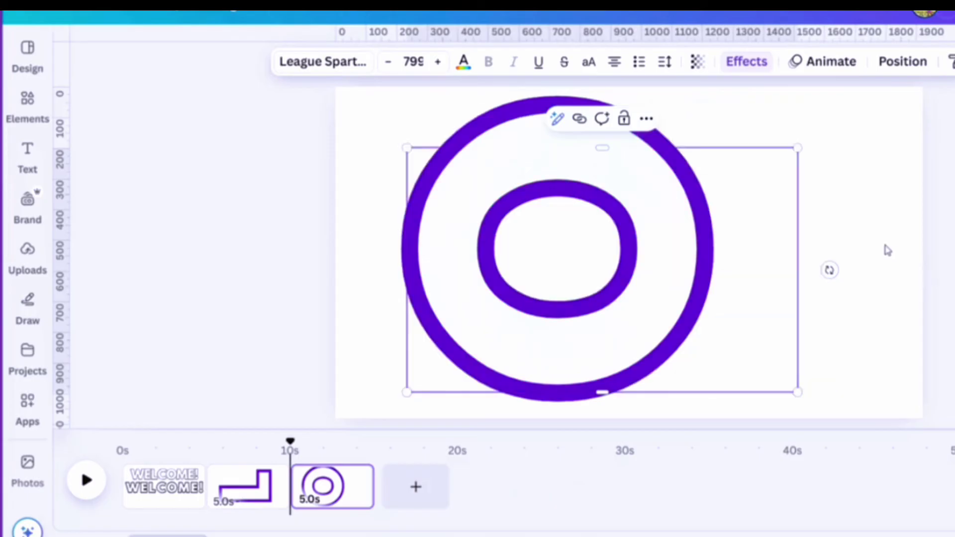
left_click(681, 218)
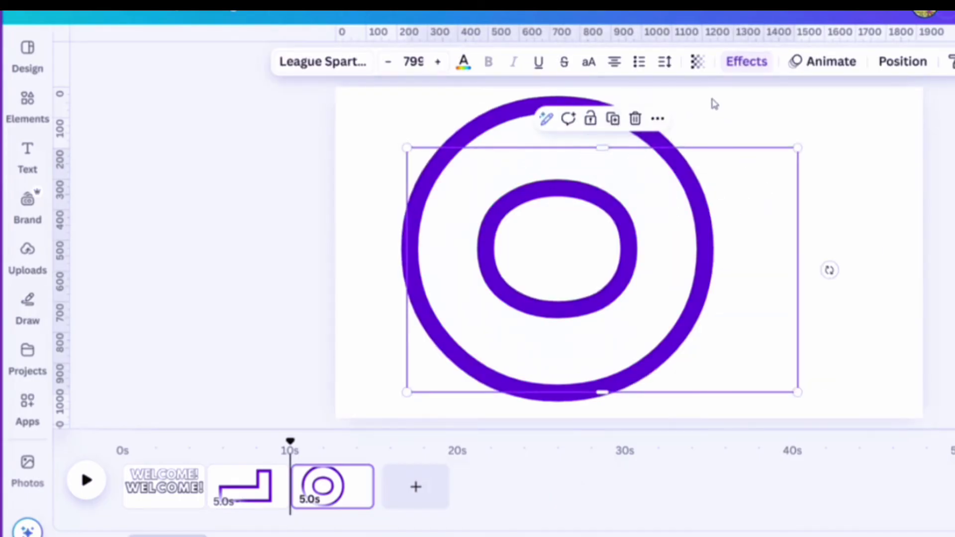
left_click(635, 119)
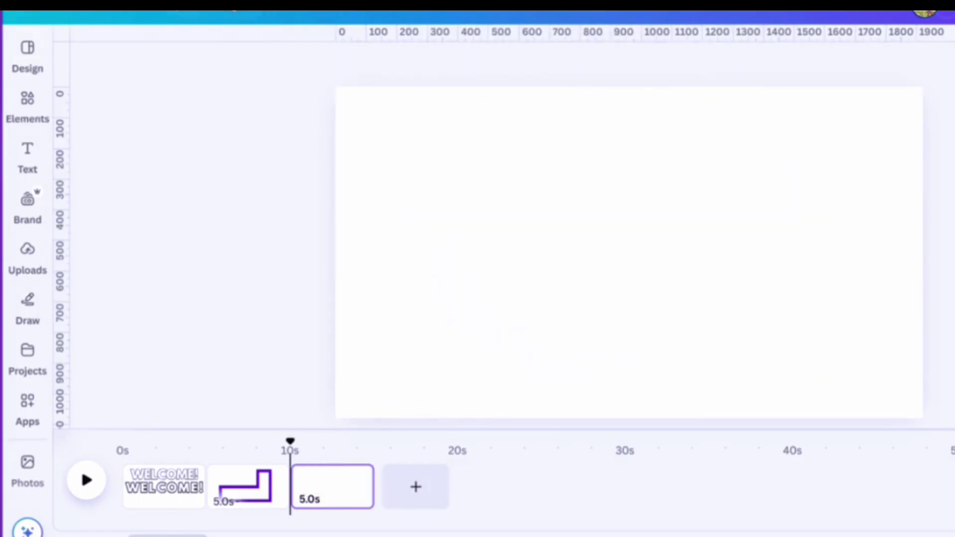
key("ctrl+z")
- Resize the O's text box and duplicate the O page twice, creating pages four and five
left_click(664, 239)
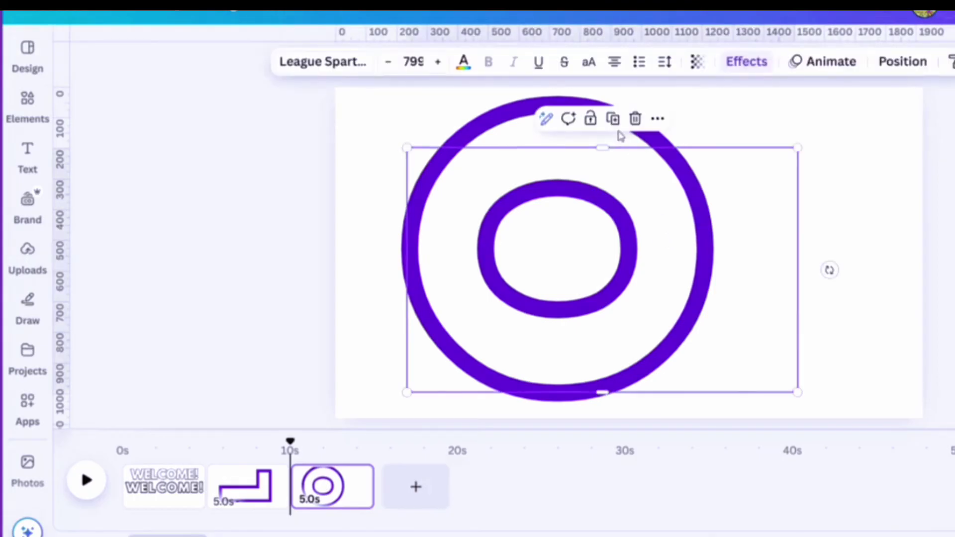
left_click_drag(602, 147, 601, 92)
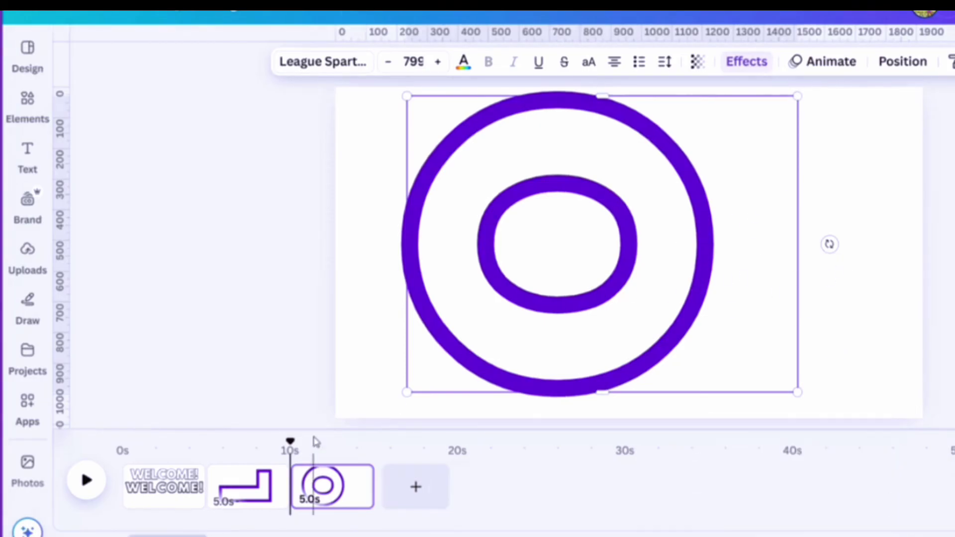
left_click(355, 476)
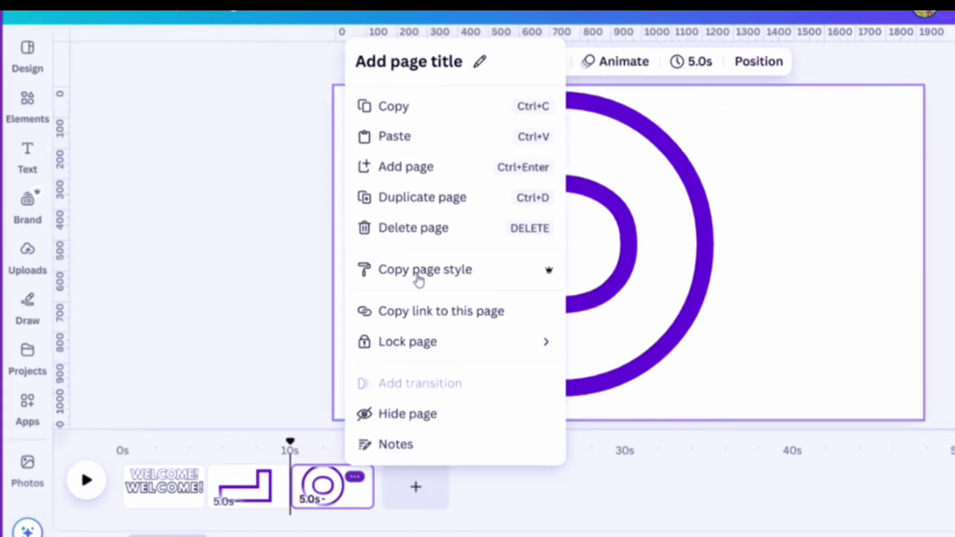
left_click(421, 203)
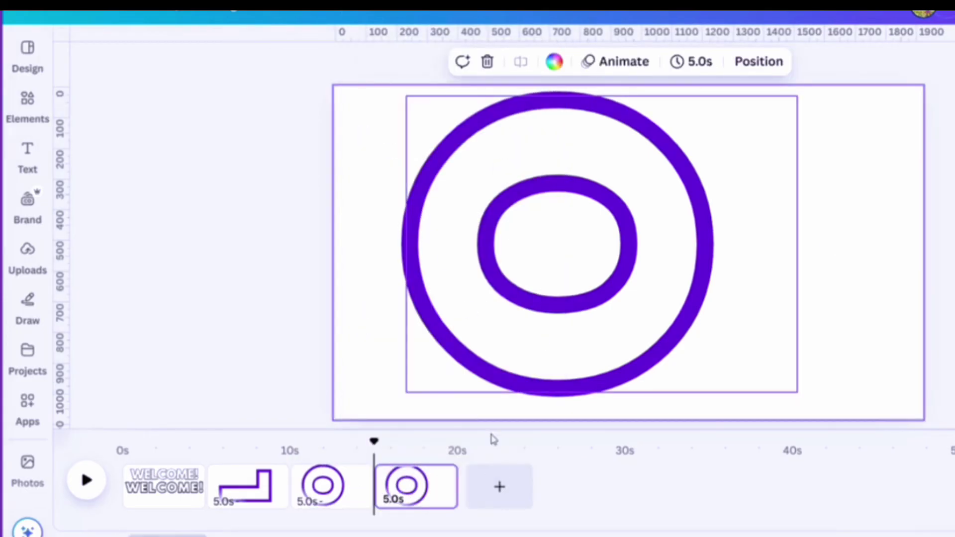
left_click(438, 476)
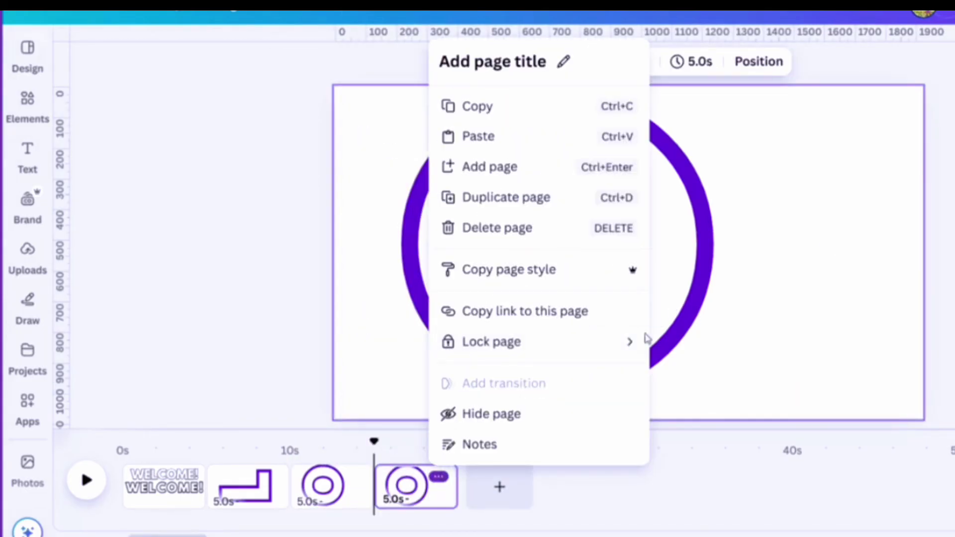
left_click(522, 208)
- Change the fifth page's letter to K, shrink it to 775 and nudge it down
left_click(741, 287)
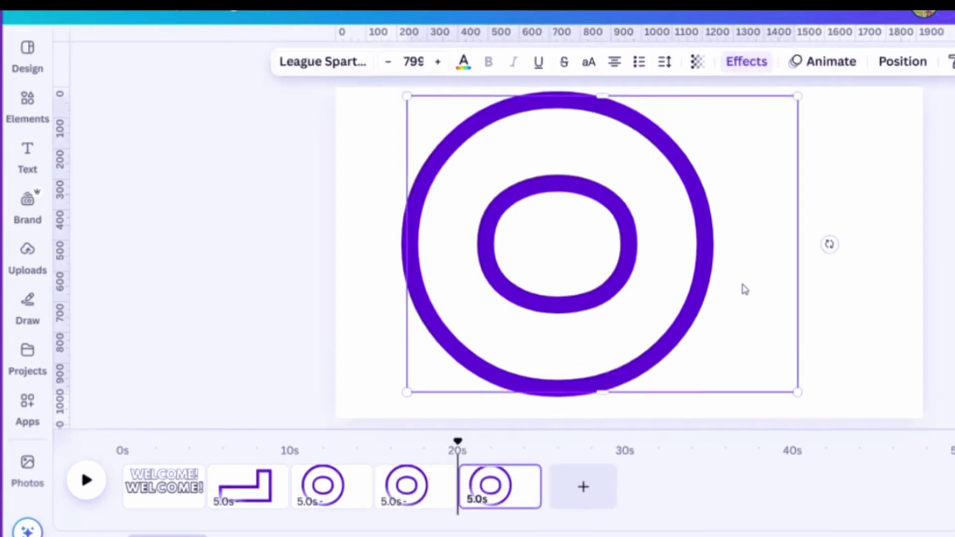
double_click(743, 284)
type("K")
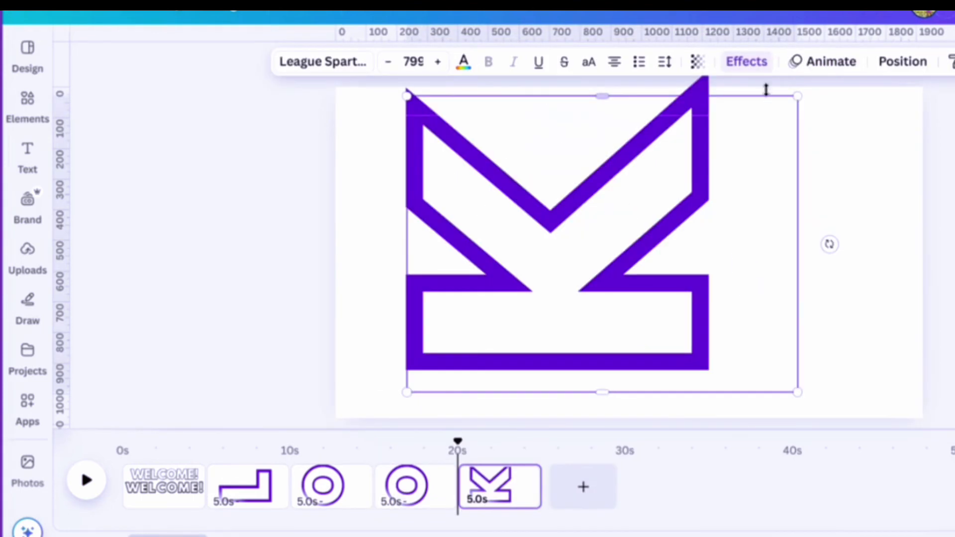
left_click_drag(791, 98, 782, 104)
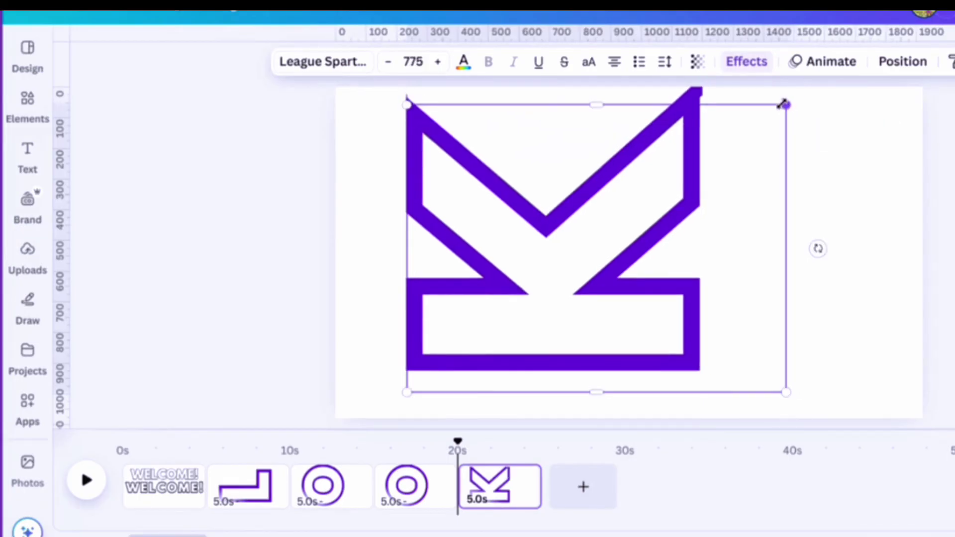
left_click(852, 179)
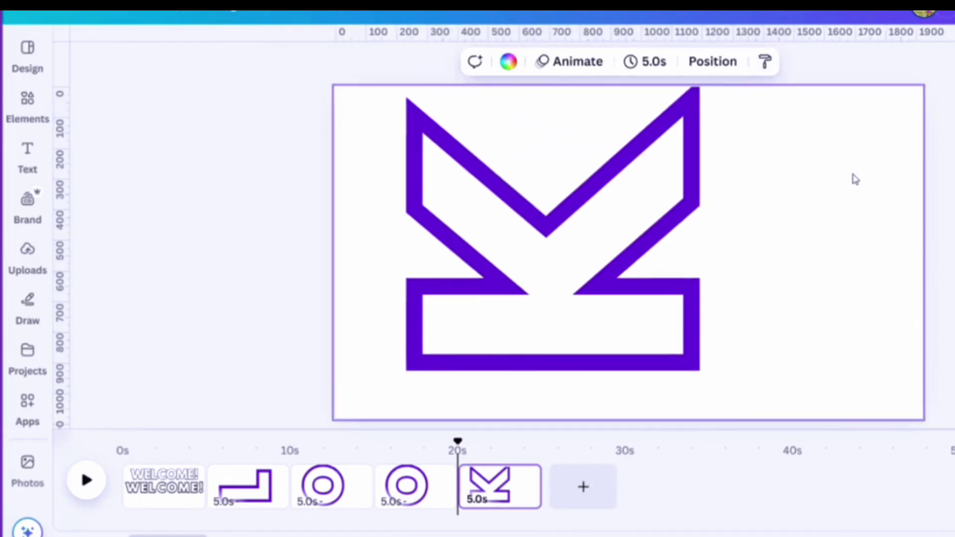
left_click_drag(689, 230, 692, 245)
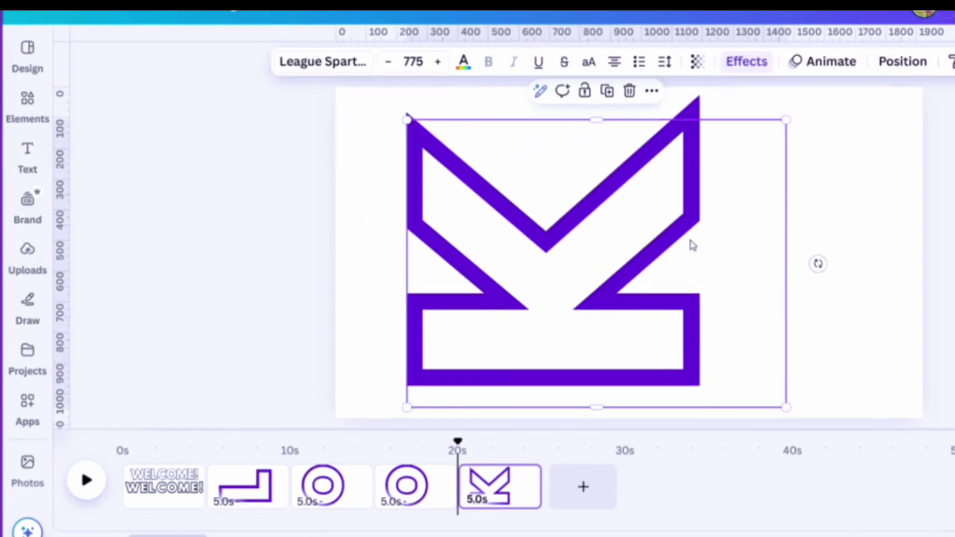
left_click(871, 268)
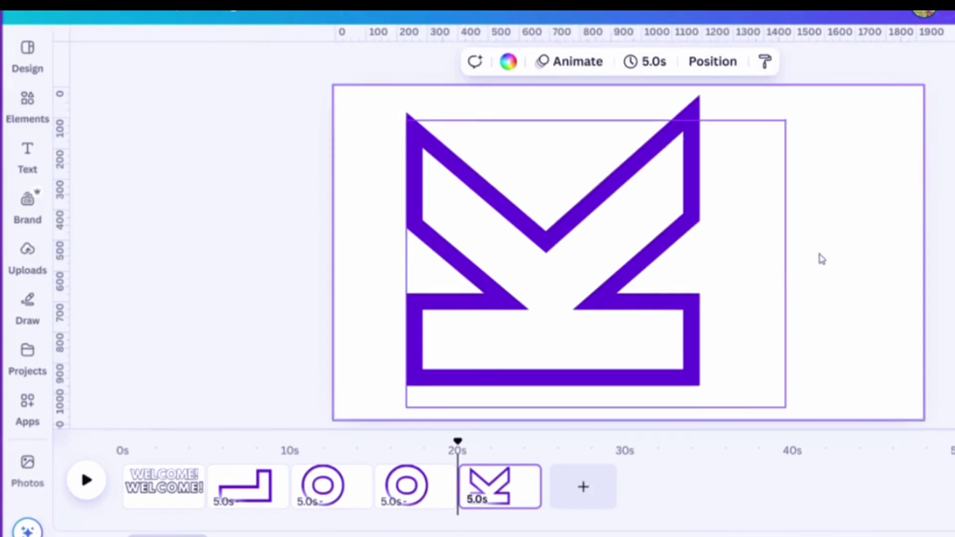
- Review the WELCOME!, L, O, O and K pages, then select the L letter's text box on page 2
left_click(178, 501)
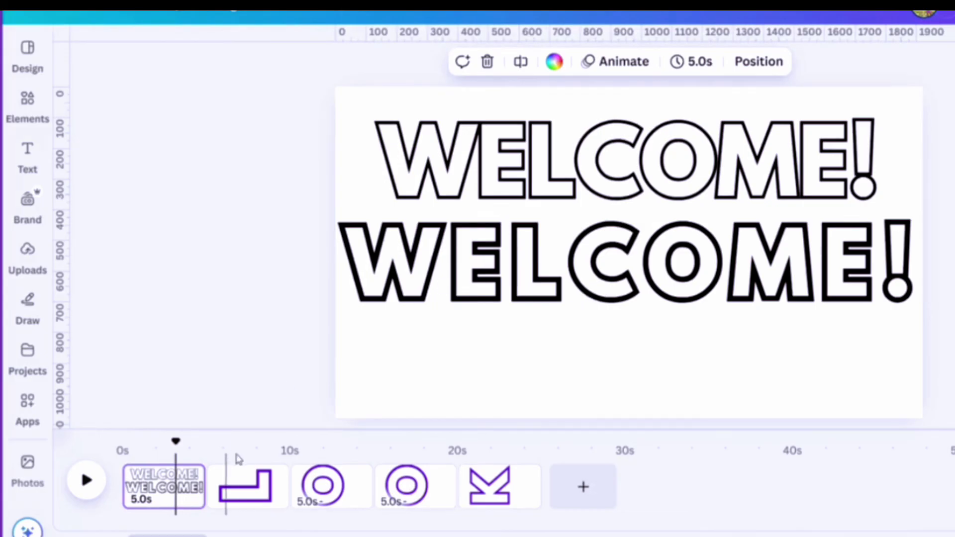
left_click(243, 484)
left_click(309, 490)
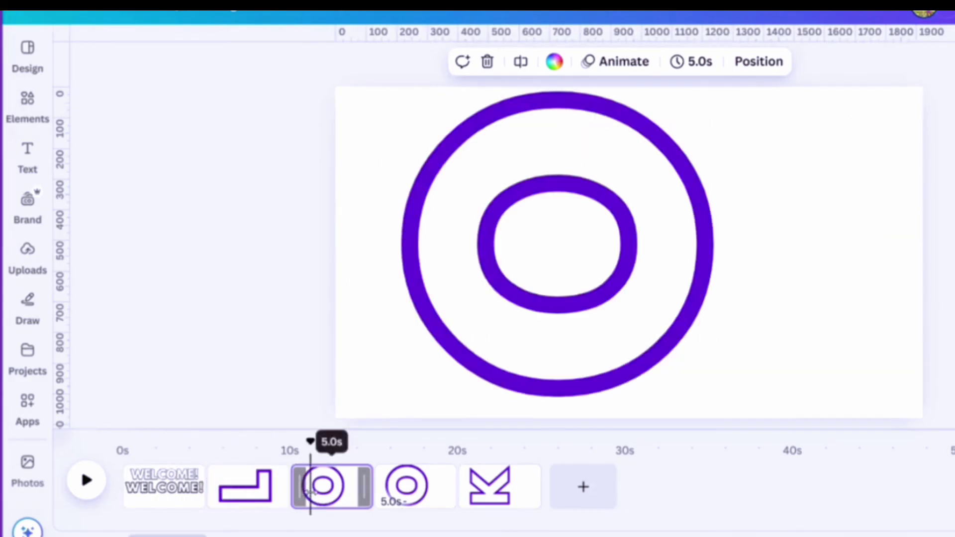
left_click(407, 497)
left_click(490, 492)
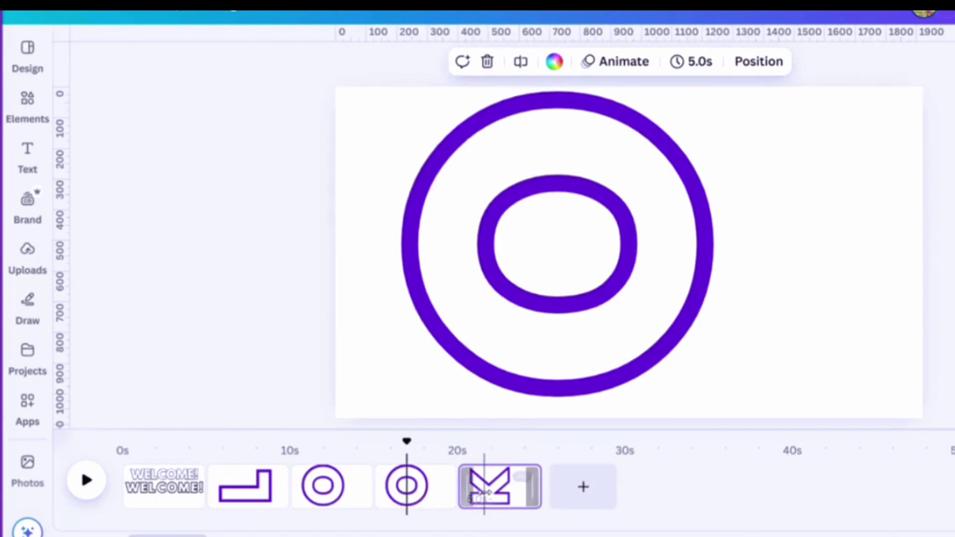
left_click(260, 499)
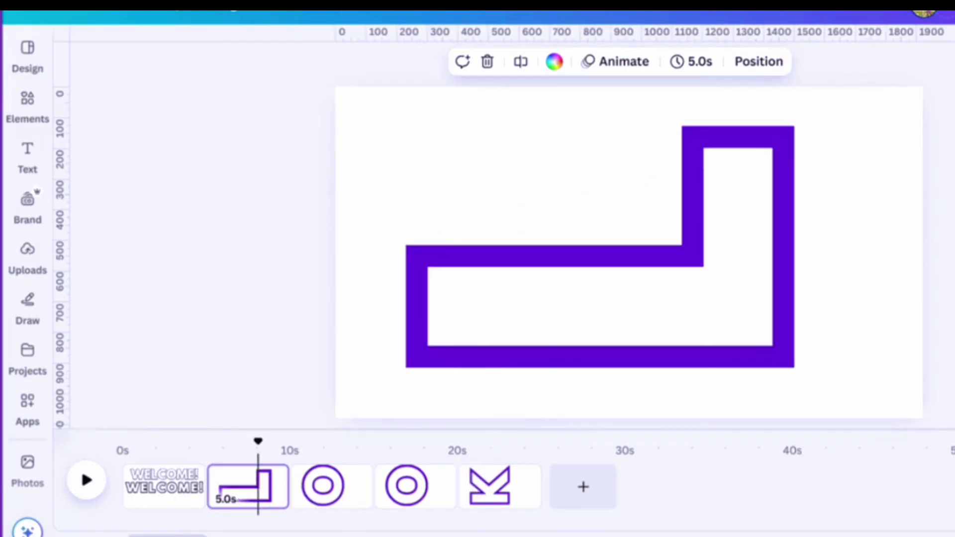
left_click(859, 236)
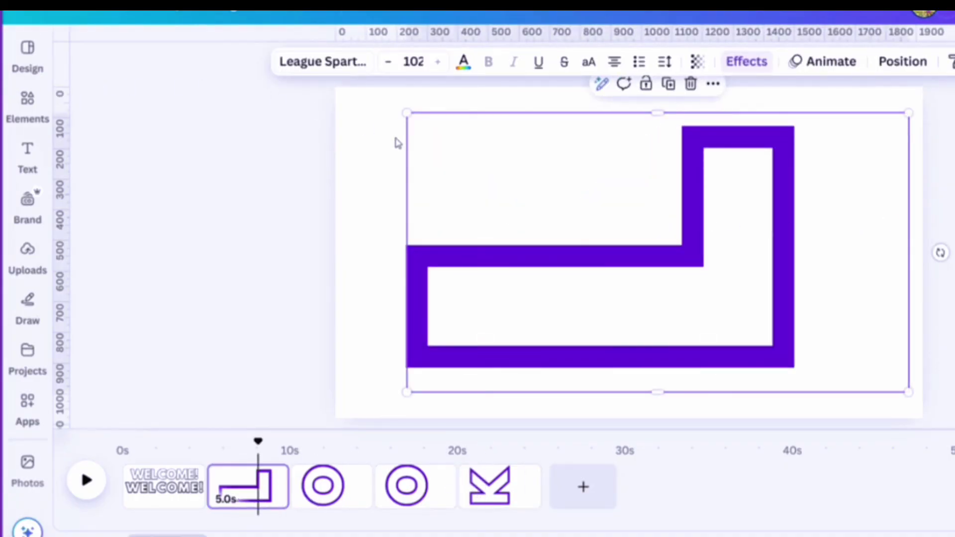